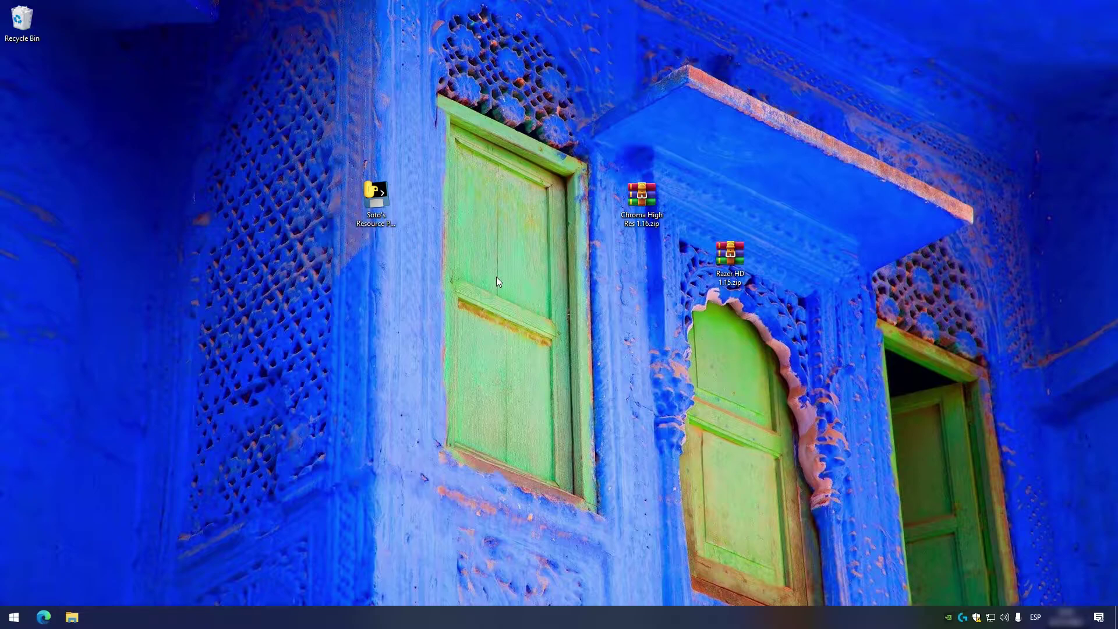
drag(361, 150, 421, 252)
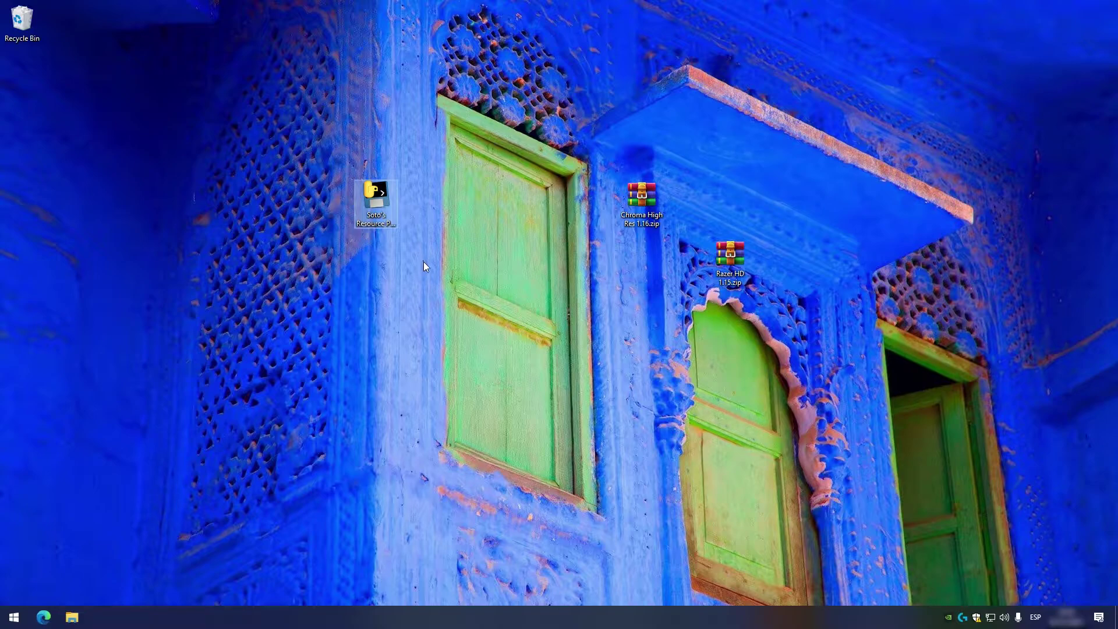
drag(335, 157, 417, 251)
double_click(376, 198)
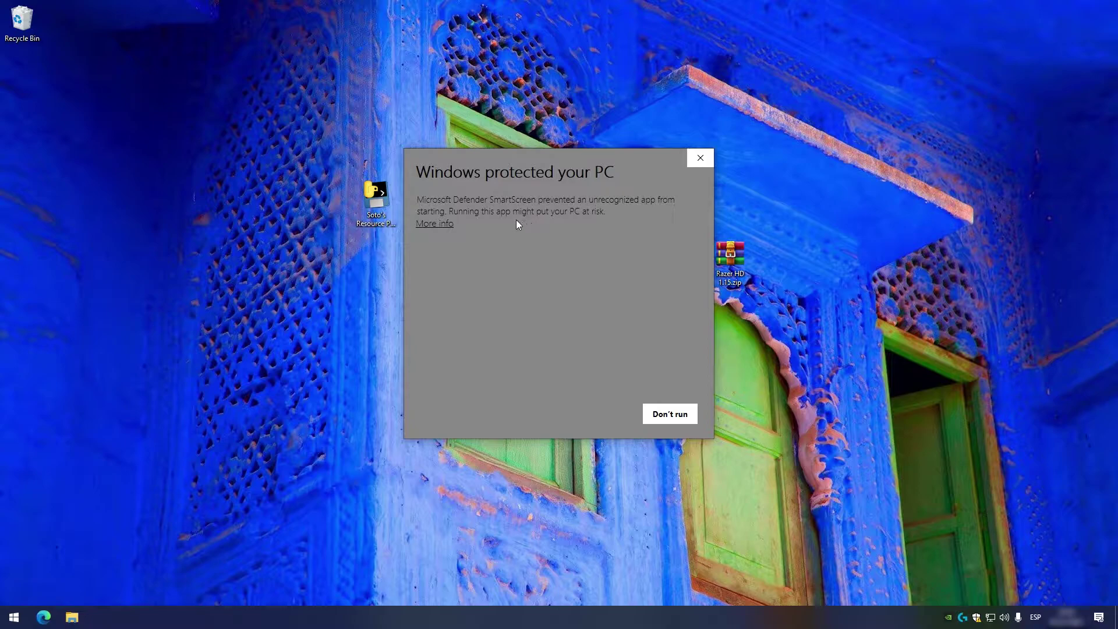
click(446, 224)
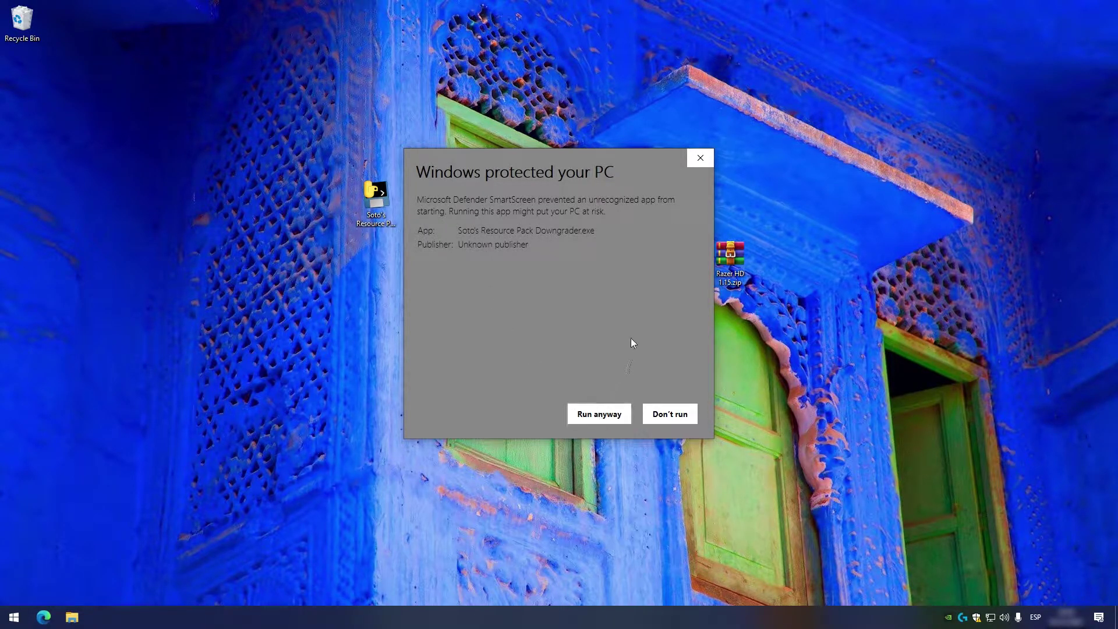
click(699, 159)
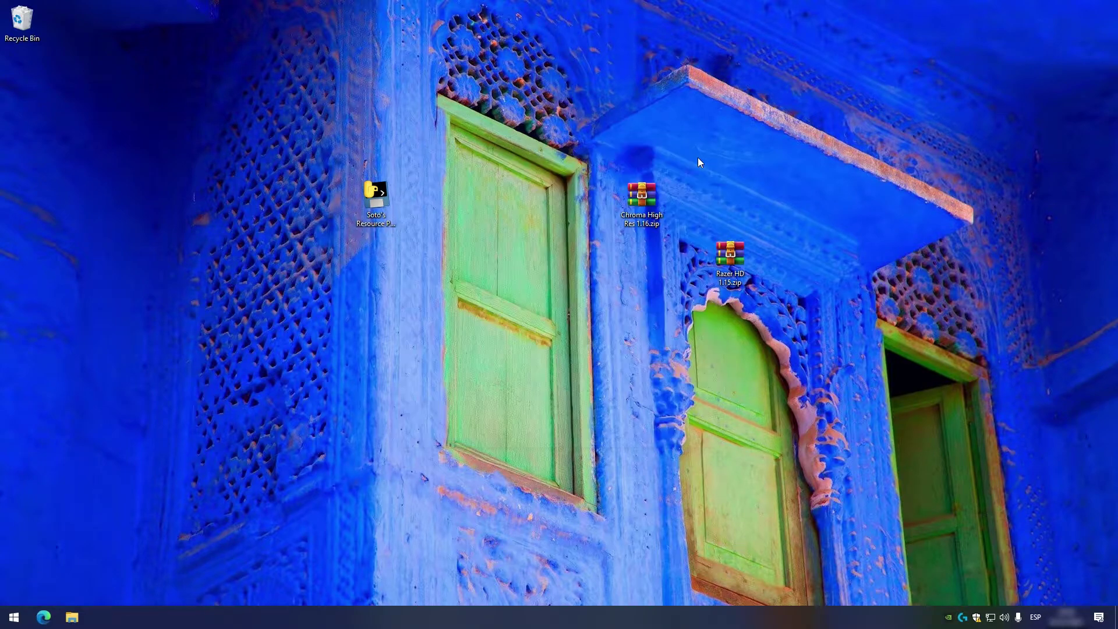
Step: Create a new folder named "prueba" on the desktop
right_click(492, 145)
mouse_move(520, 259)
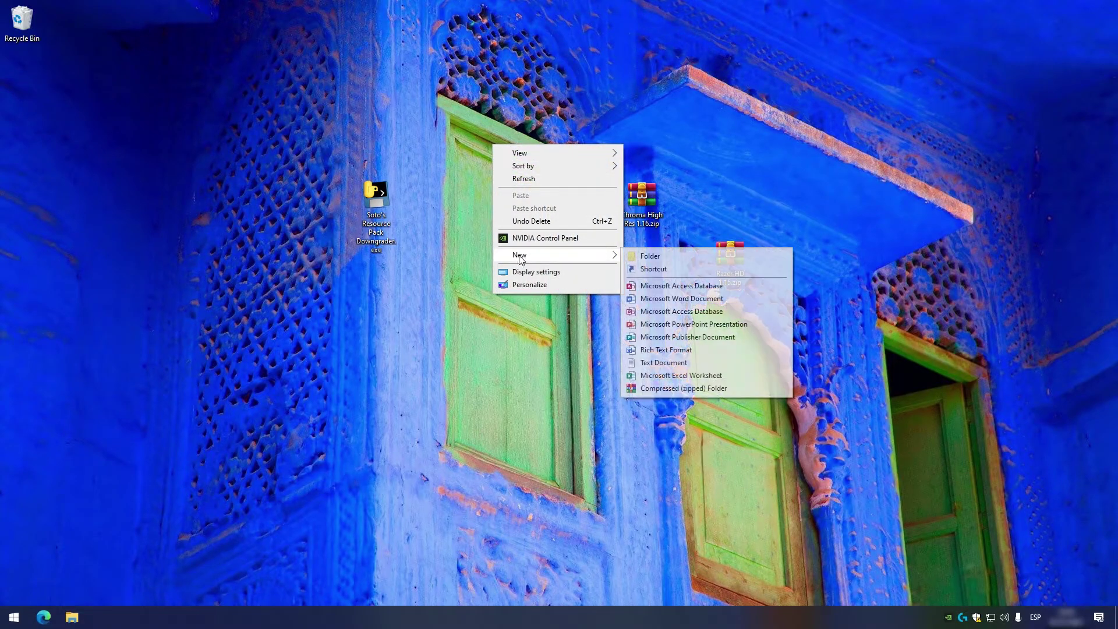
click(646, 256)
text(prueba)
key(Return)
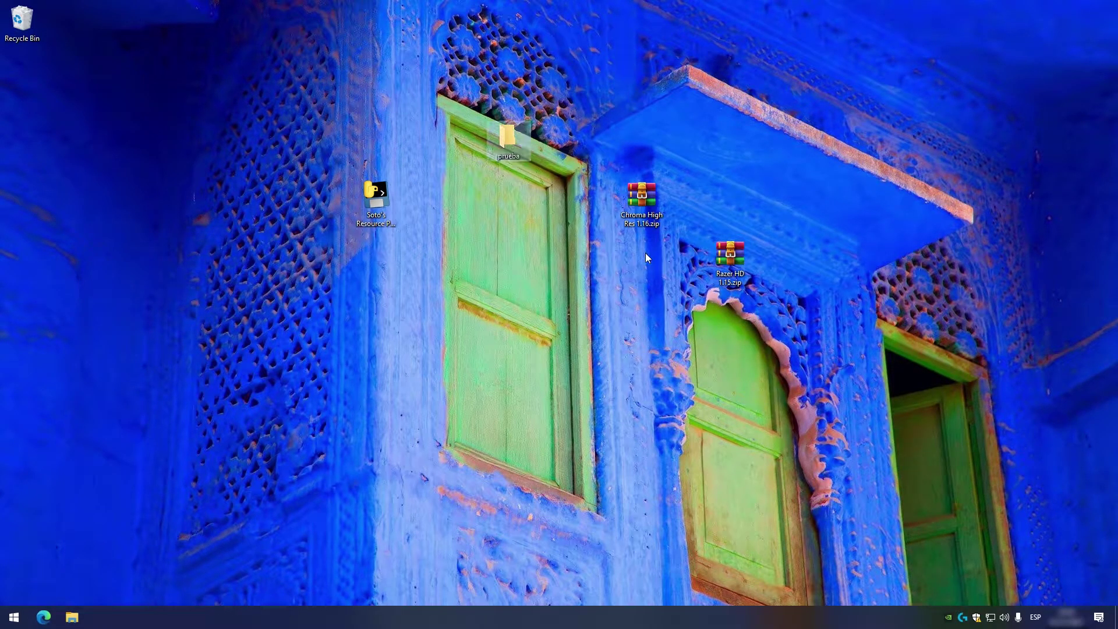
Step: Move Soto's Resource Pack Downgrader.exe and Chroma High Res 1.16.zip into the prueba folder and open that folder
drag(377, 198, 506, 145)
drag(655, 202, 643, 206)
drag(579, 178, 520, 153)
double_click(517, 150)
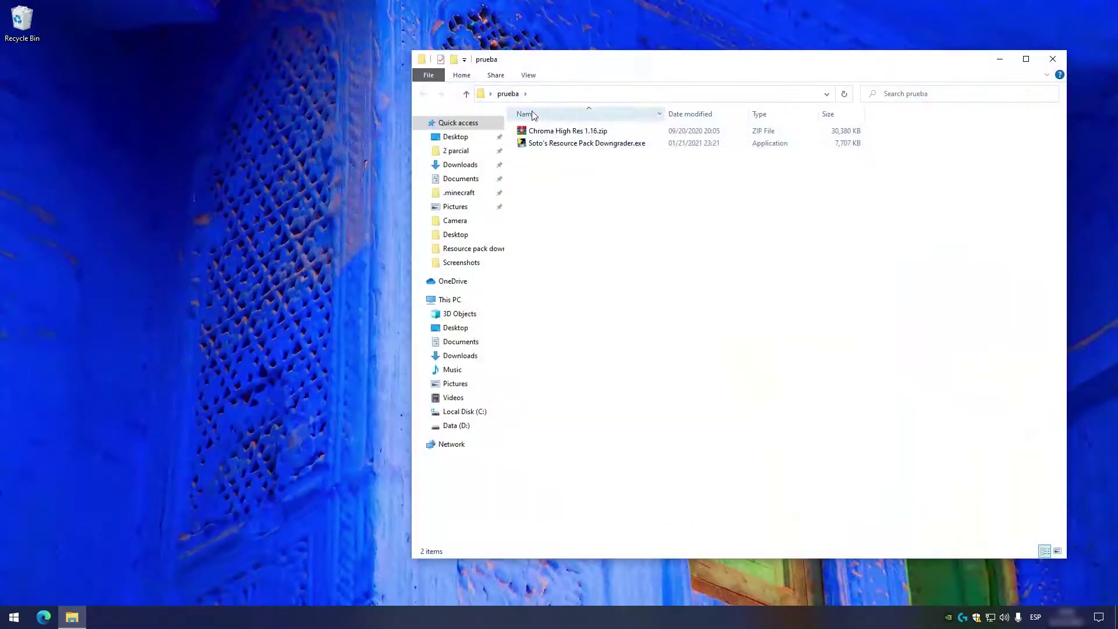
drag(558, 68, 434, 117)
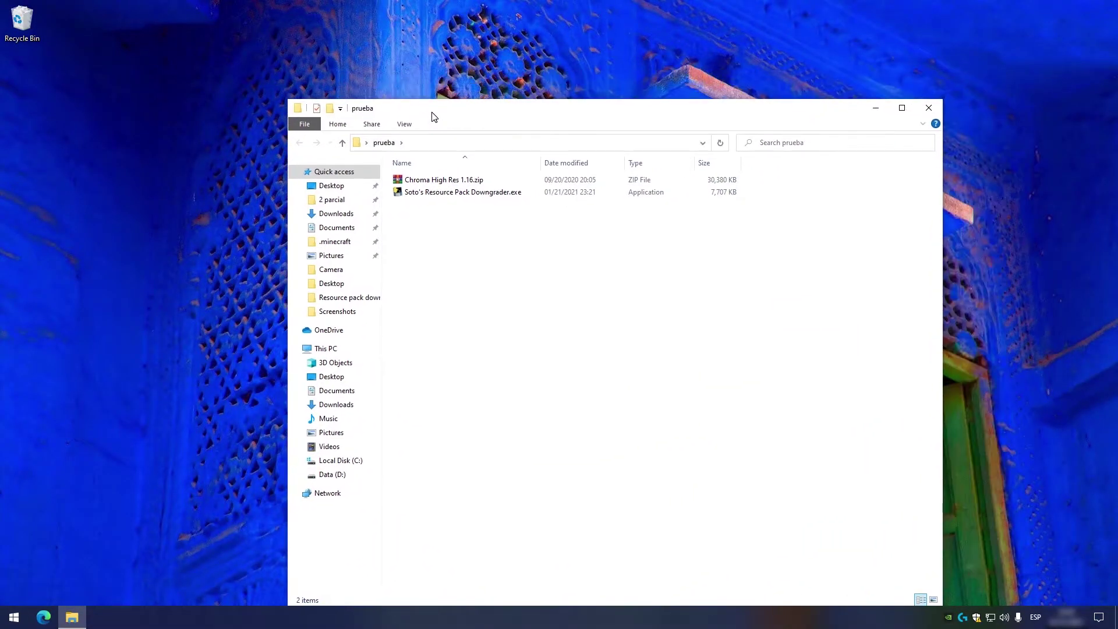
Step: Run Soto's Resource Pack Downgrader.exe from the prueba folder, allowing it to run despite the SmartScreen warning
double_click(484, 197)
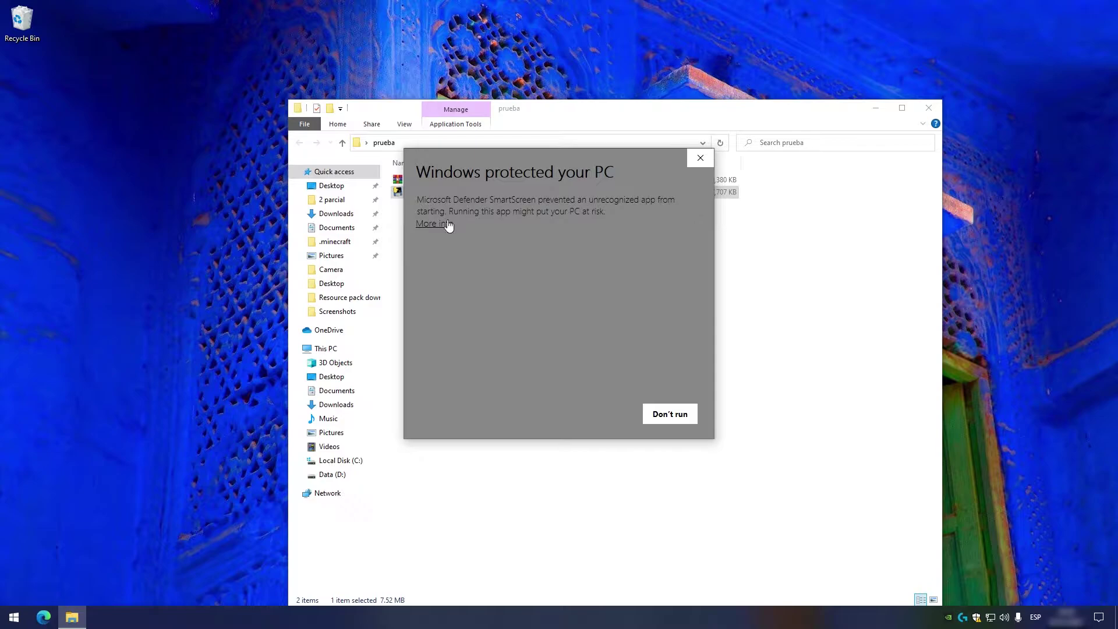
click(447, 224)
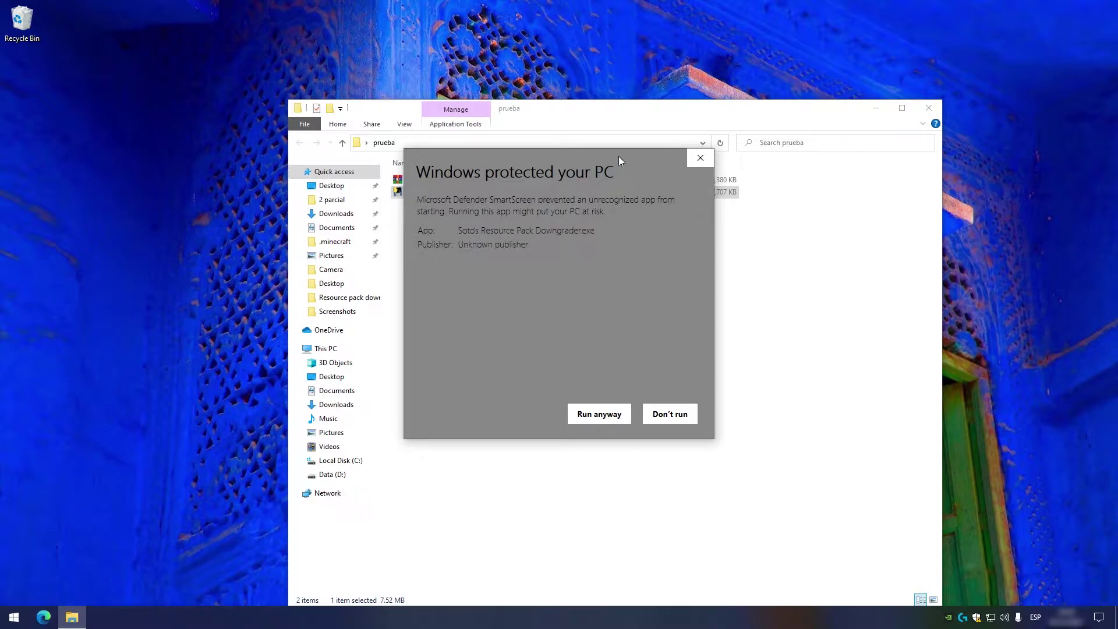
drag(618, 156, 815, 176)
click(808, 437)
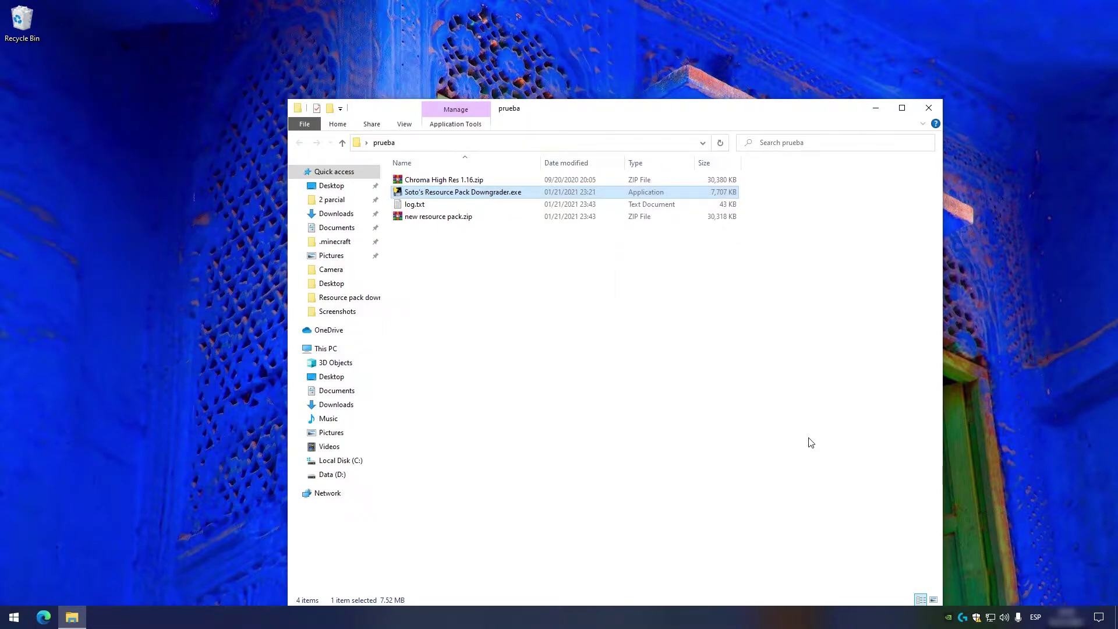
Step: Open log.txt, review the list of conversion changes through to its end, and close it
double_click(434, 206)
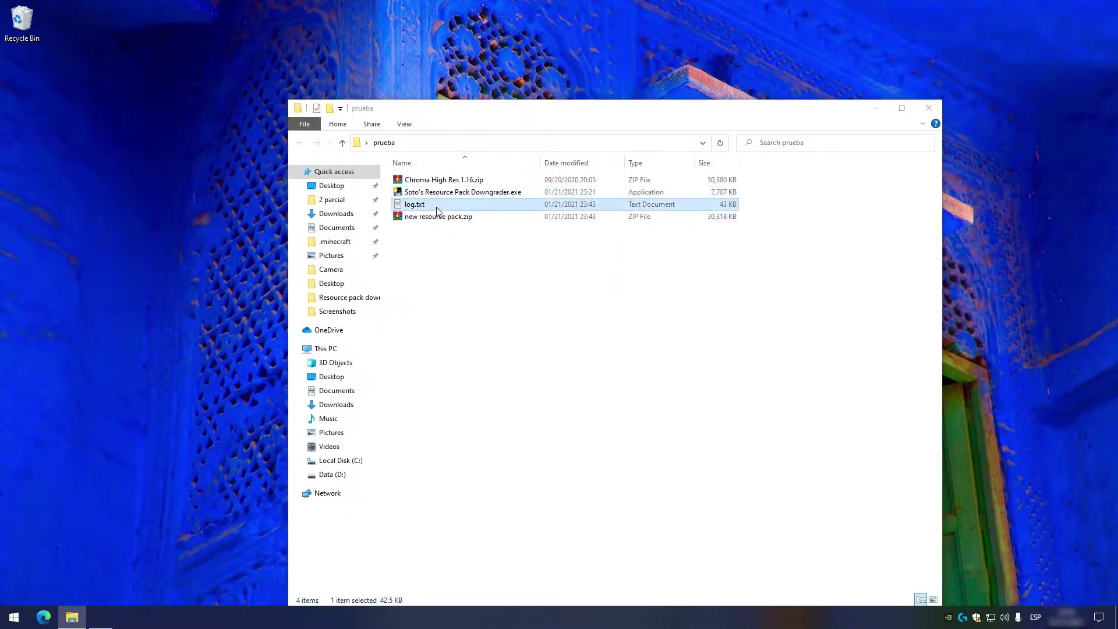
drag(939, 156, 938, 483)
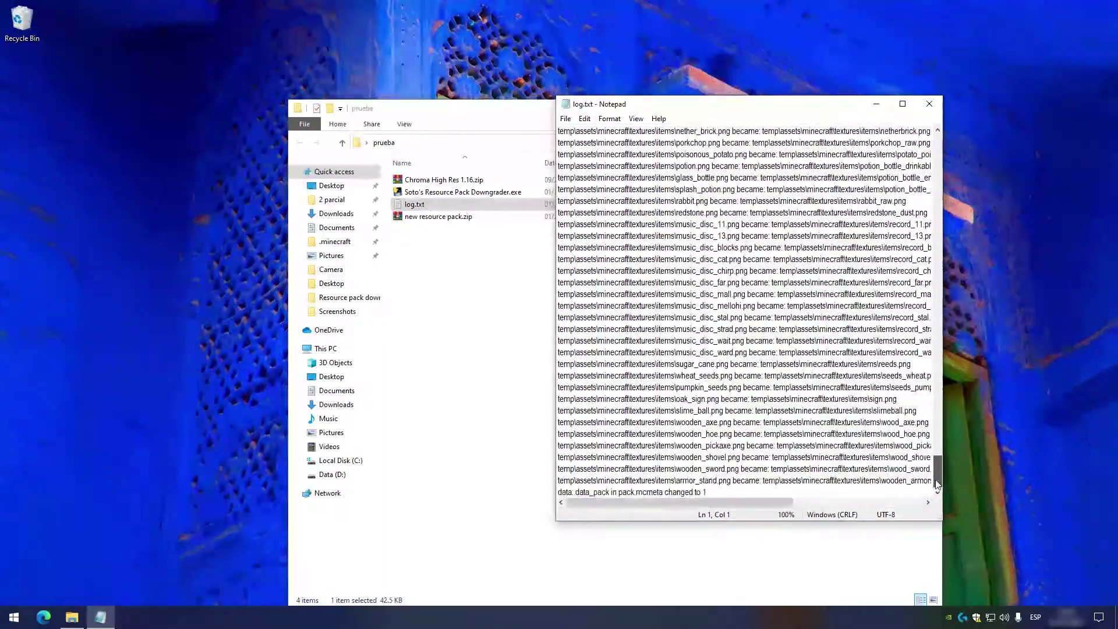
click(929, 106)
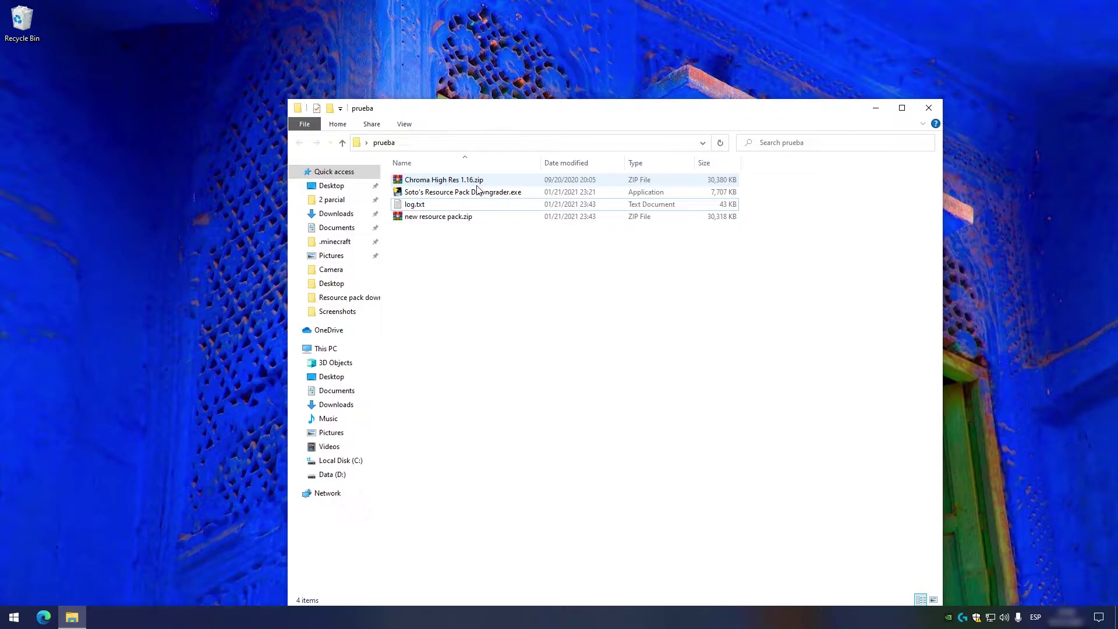
Step: Rename new resource pack.zip as "prueba 1.8 new resource pack.zip"
click(469, 223)
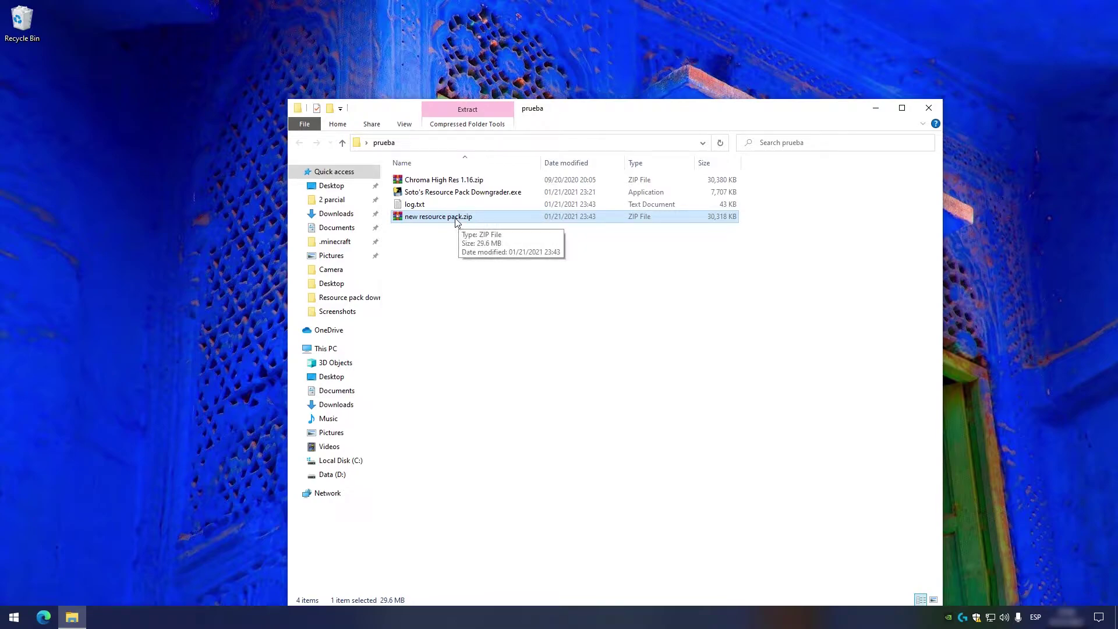
click(455, 221)
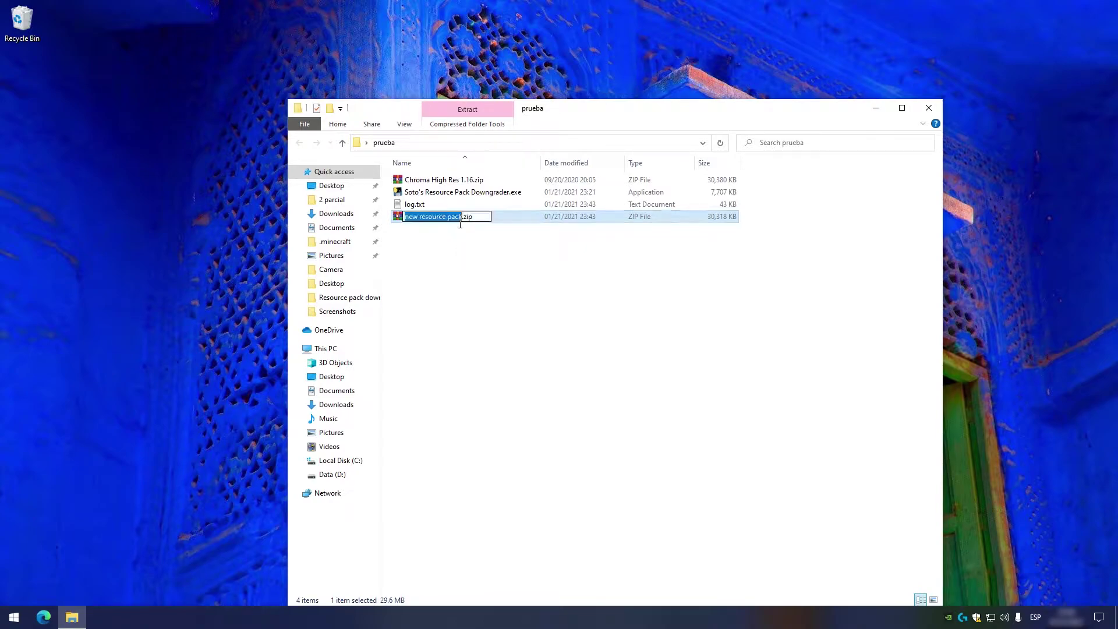
click(404, 220)
text(prueba)
text( 1.8)
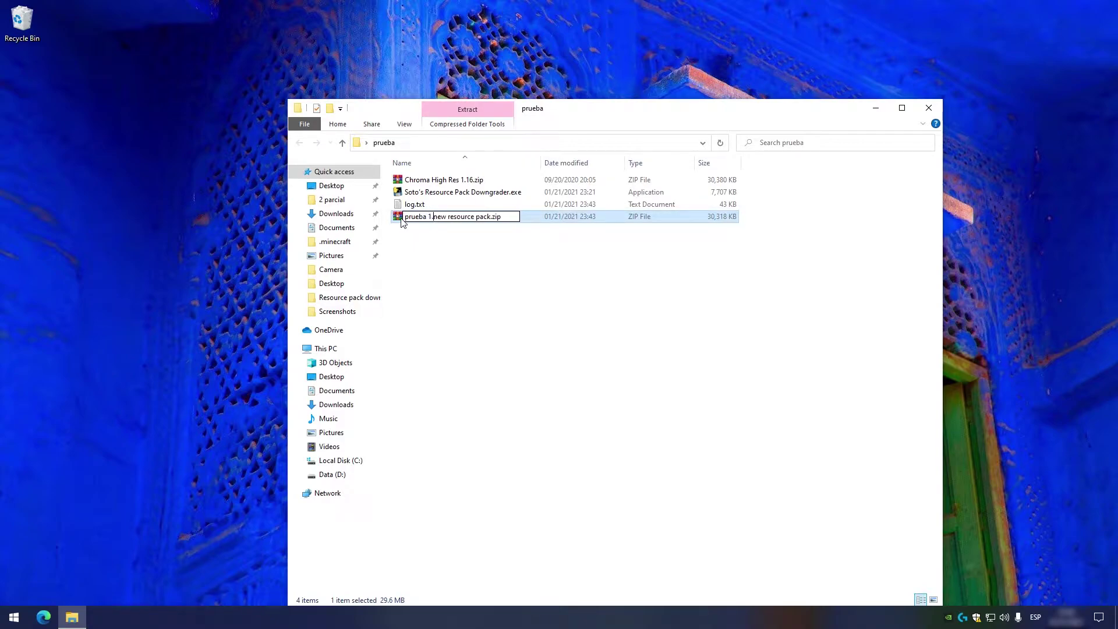
key(Return)
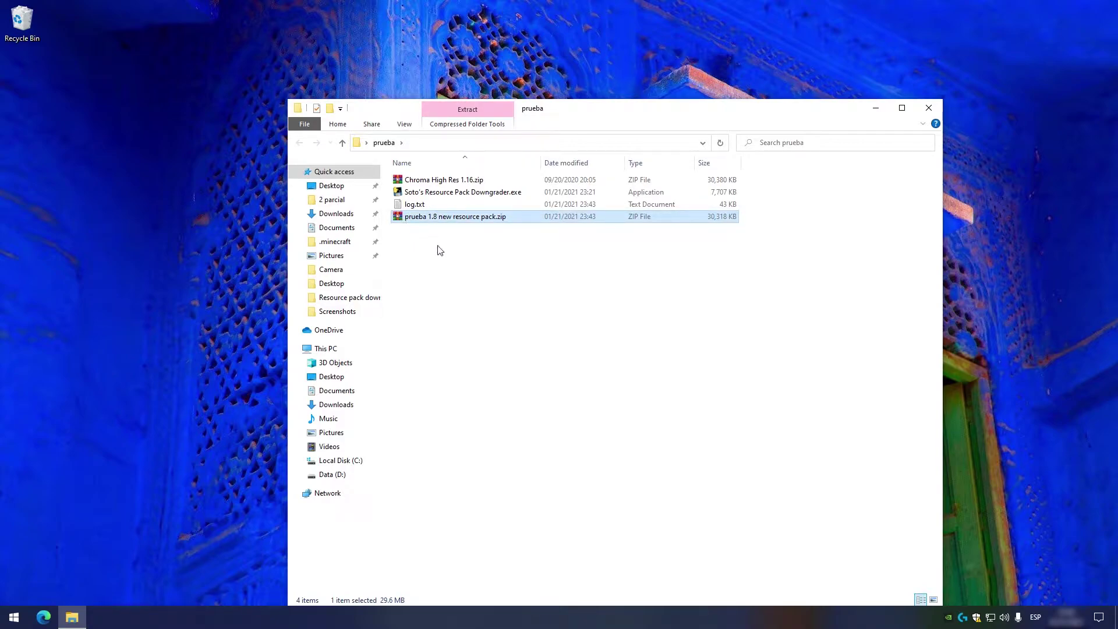
click(450, 254)
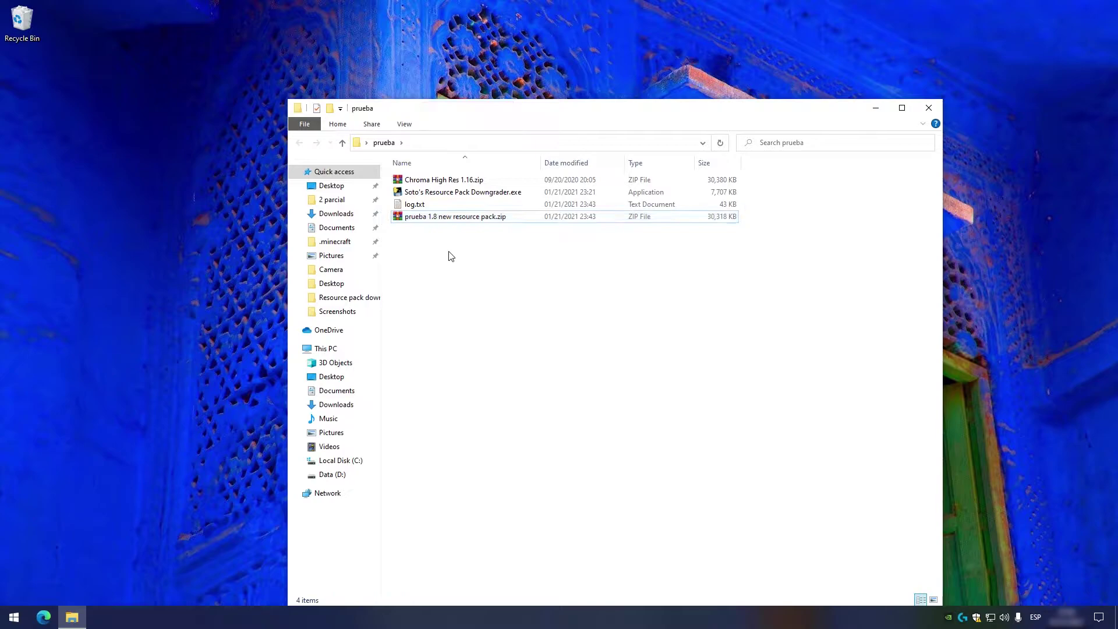
Step: Cut prueba 1.8 new resource pack.zip and open the resourcepacks folder inside .minecraft
click(459, 222)
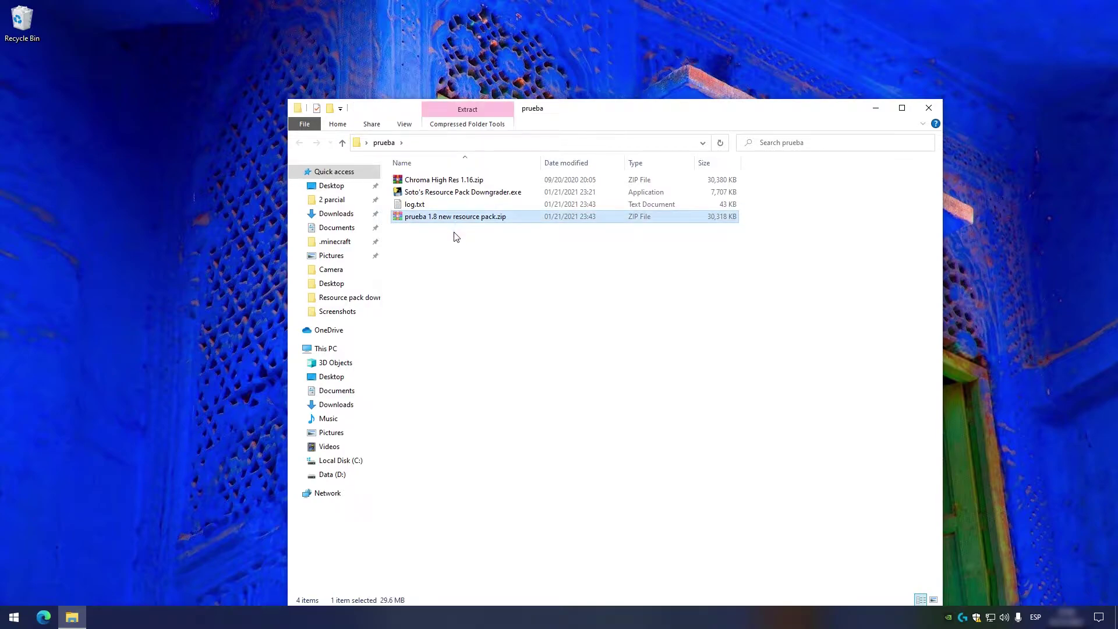
click(335, 242)
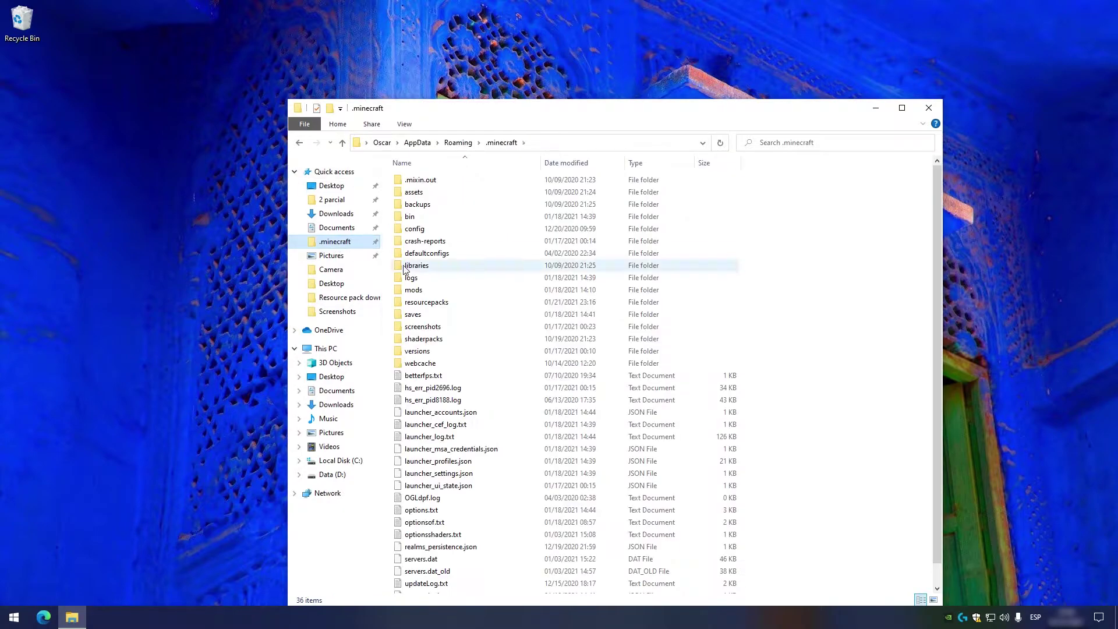
double_click(430, 312)
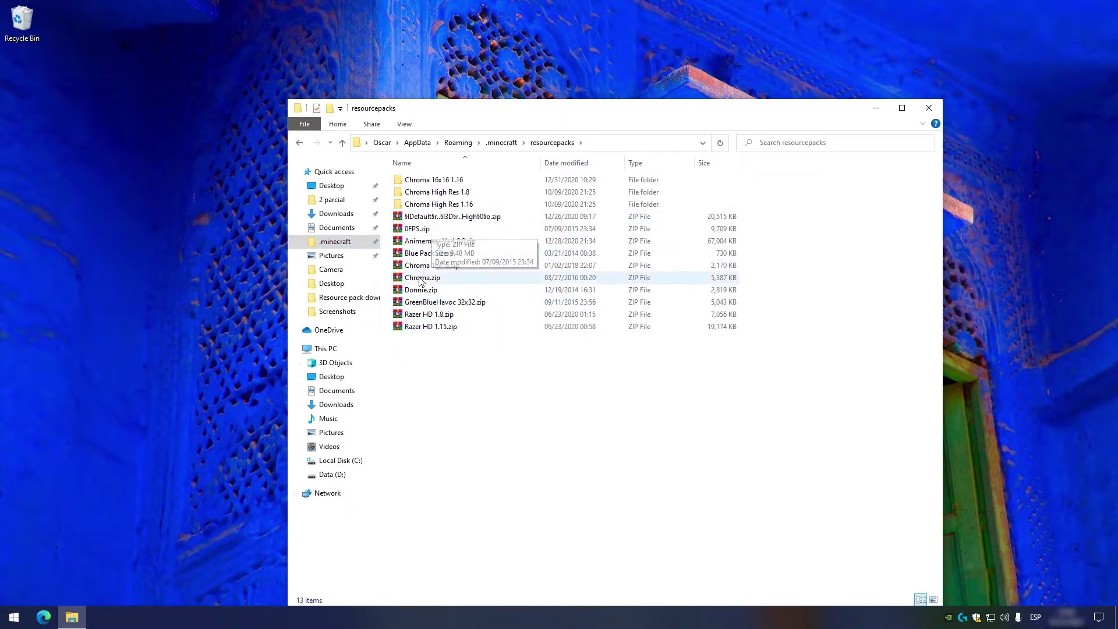
Step: Go to %appdata%, open .minecraft\resourcepacks, paste the cut resource pack there and close the folder window
click(622, 144)
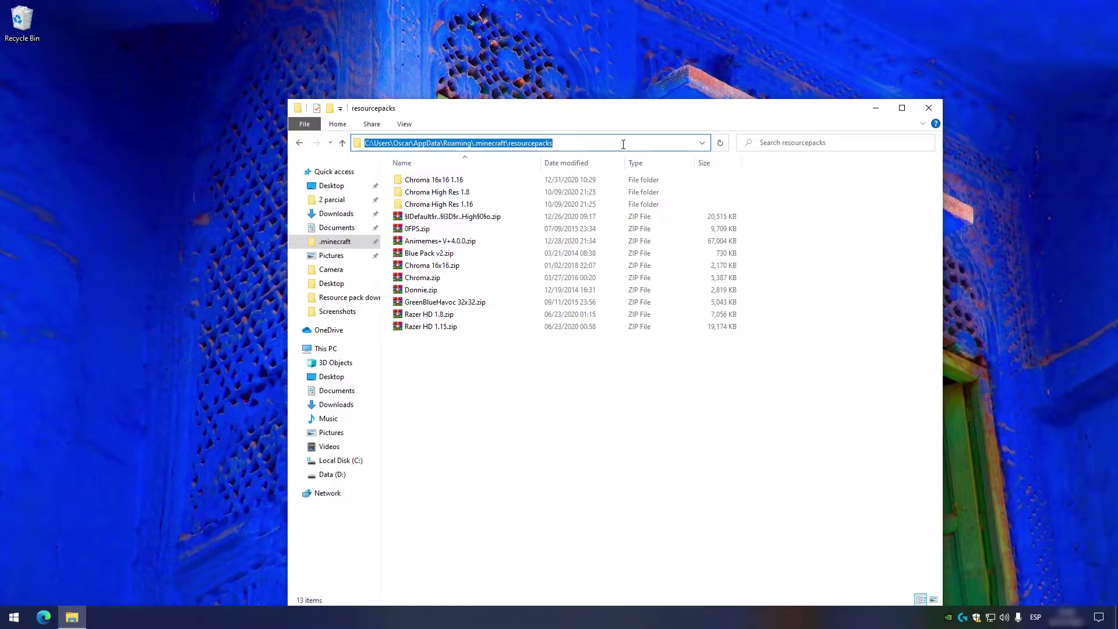
text(%appdata)
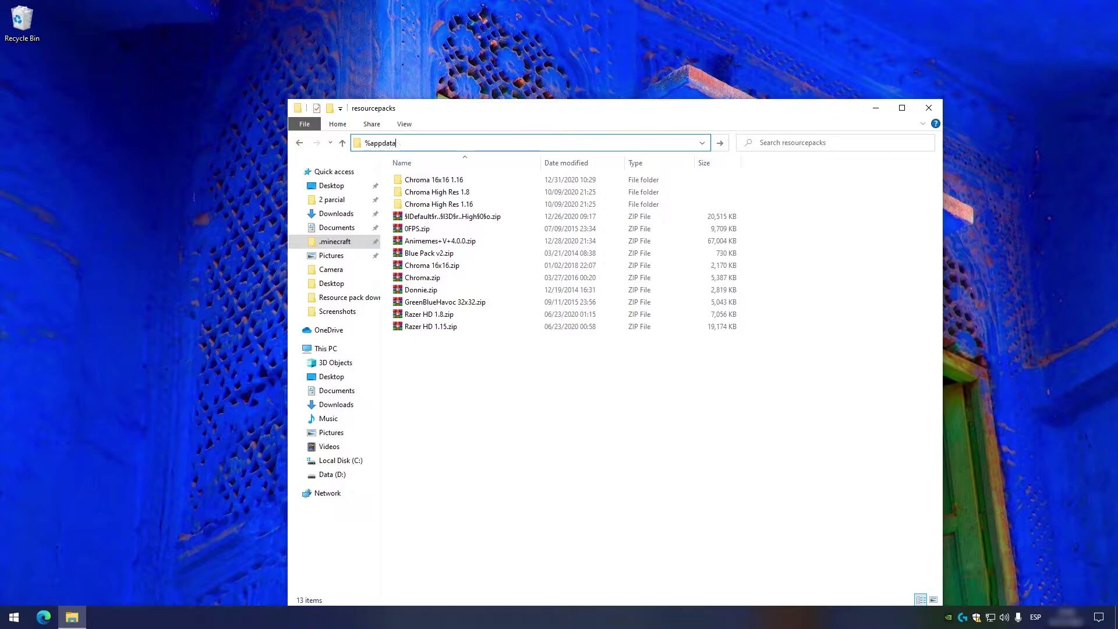
text(%)
key(Return)
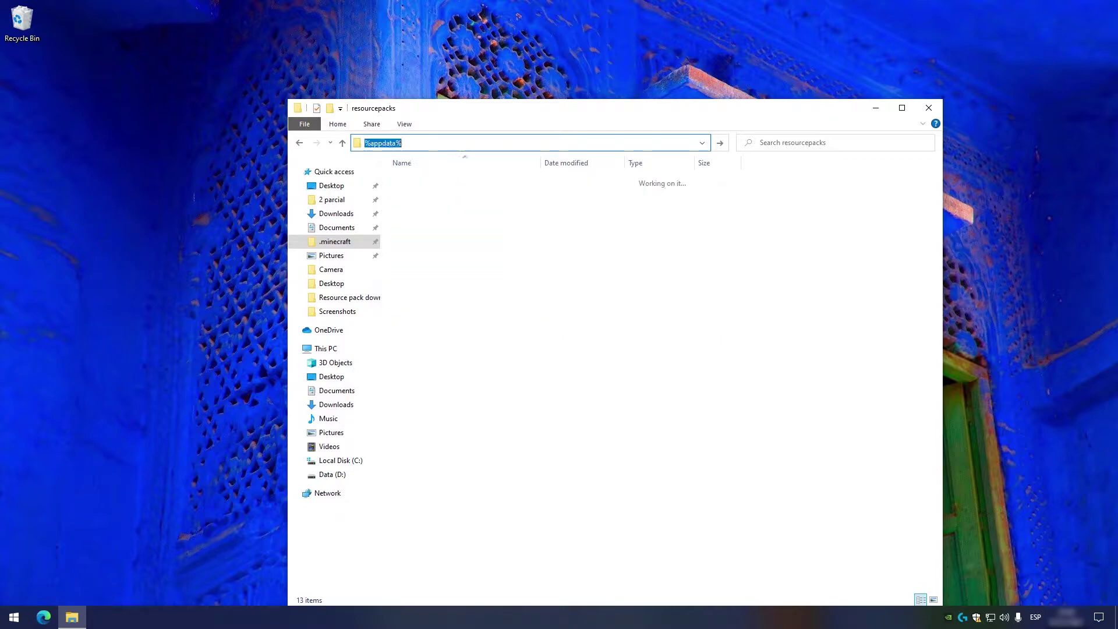
double_click(477, 181)
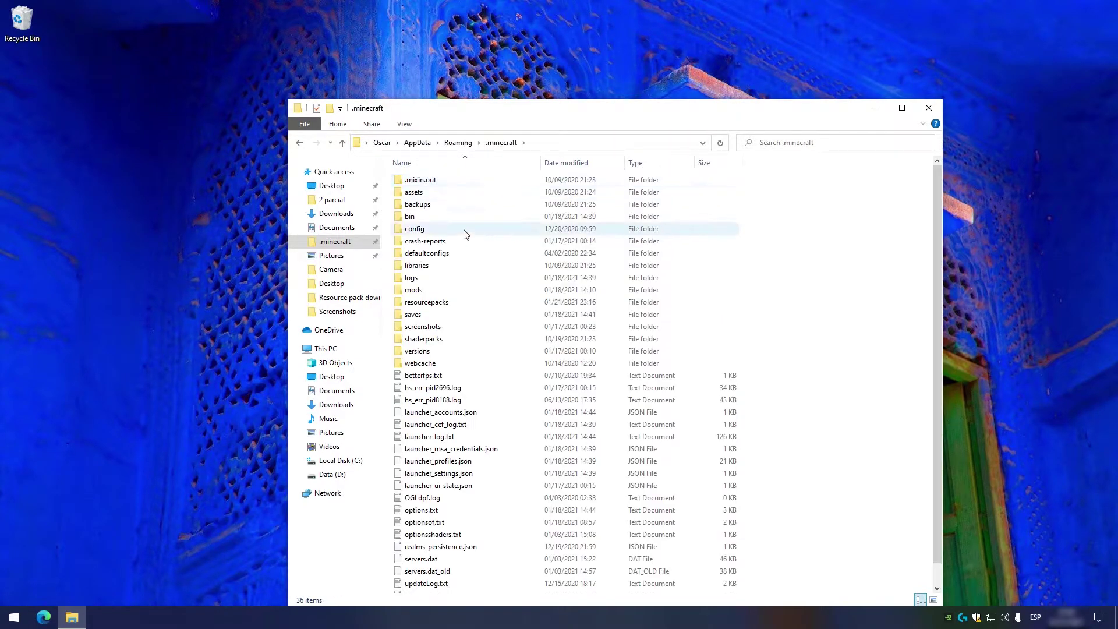
double_click(452, 305)
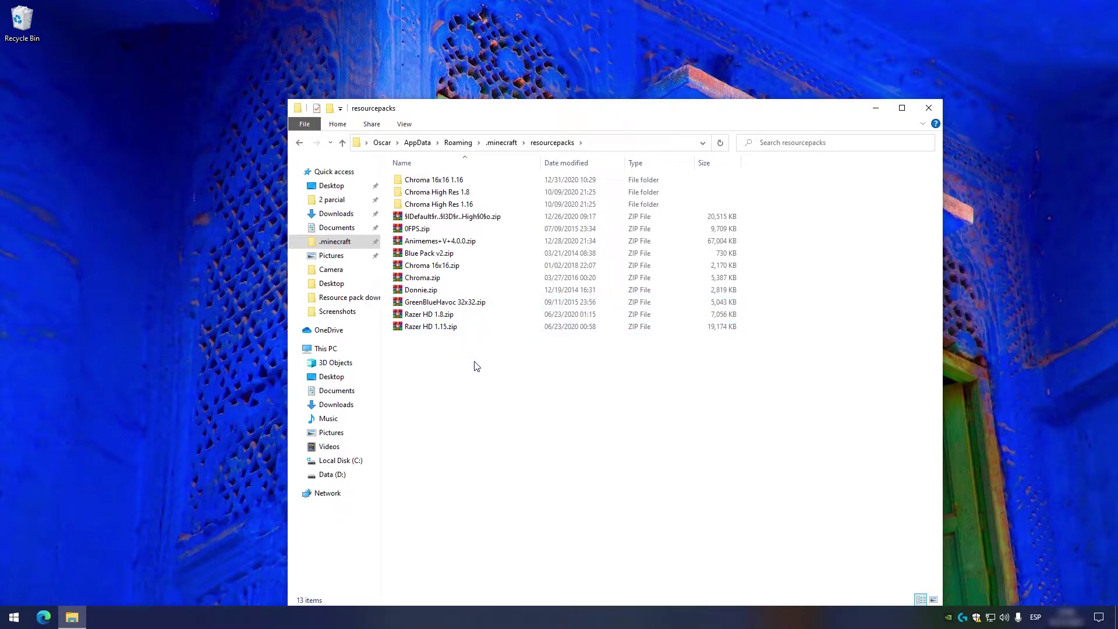
key(ctrl+v)
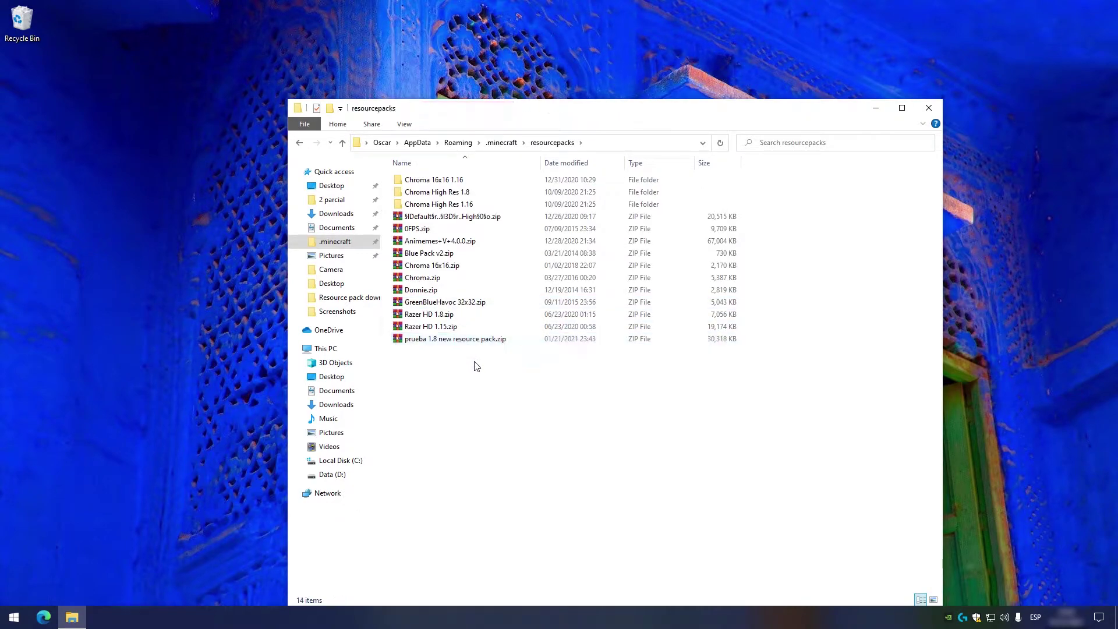
click(936, 109)
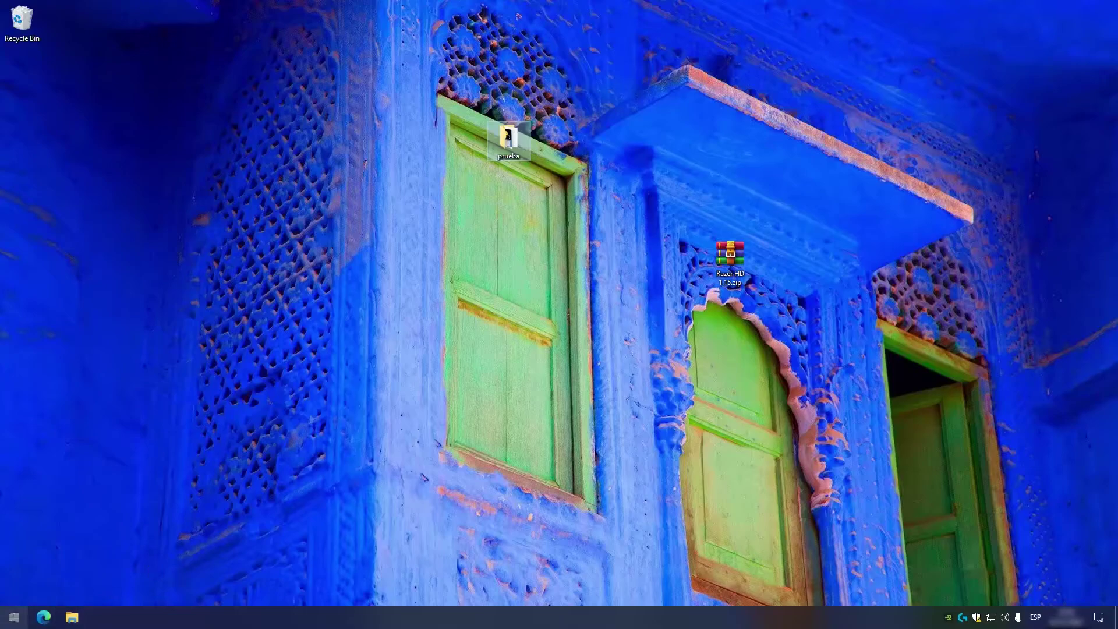
Step: Open the Minecraft Launcher and start the game with the 1.8.9 Forge installation
click(14, 616)
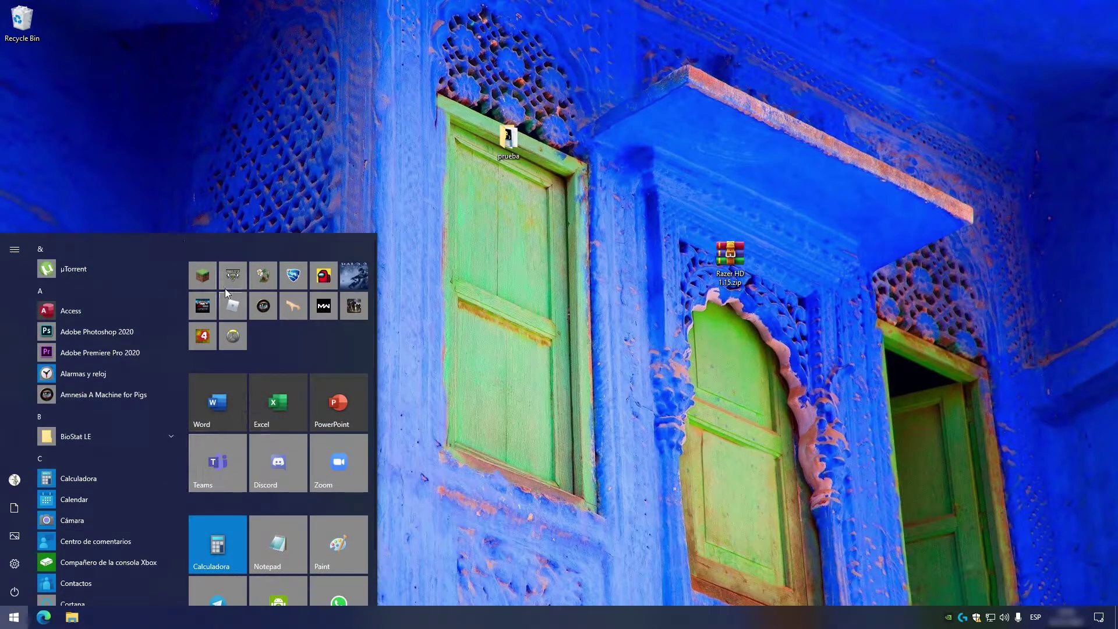
click(209, 283)
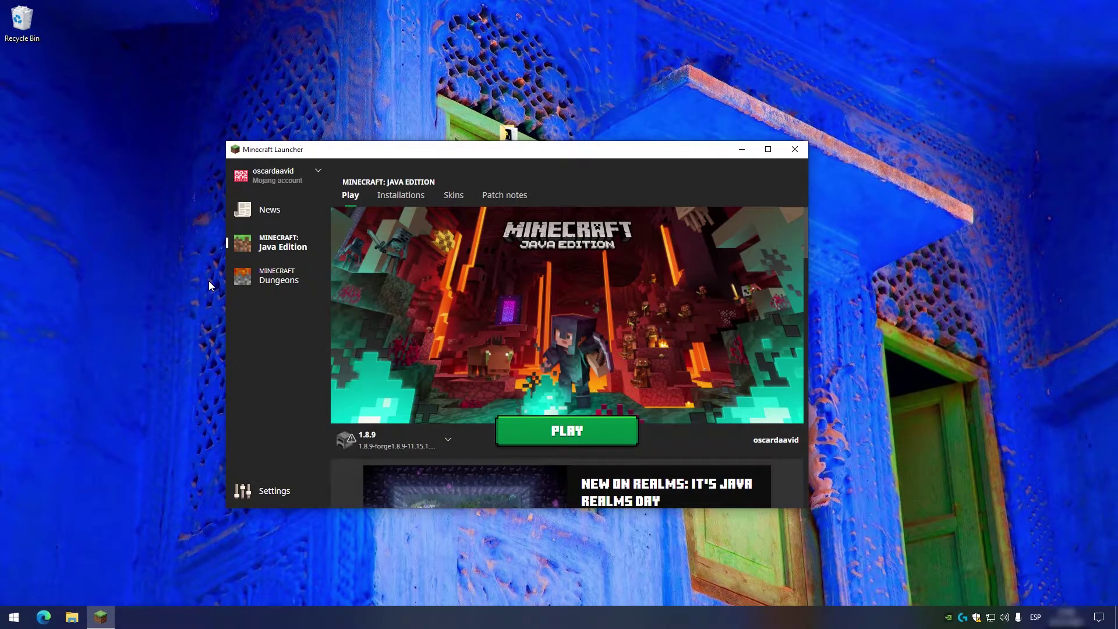
click(424, 446)
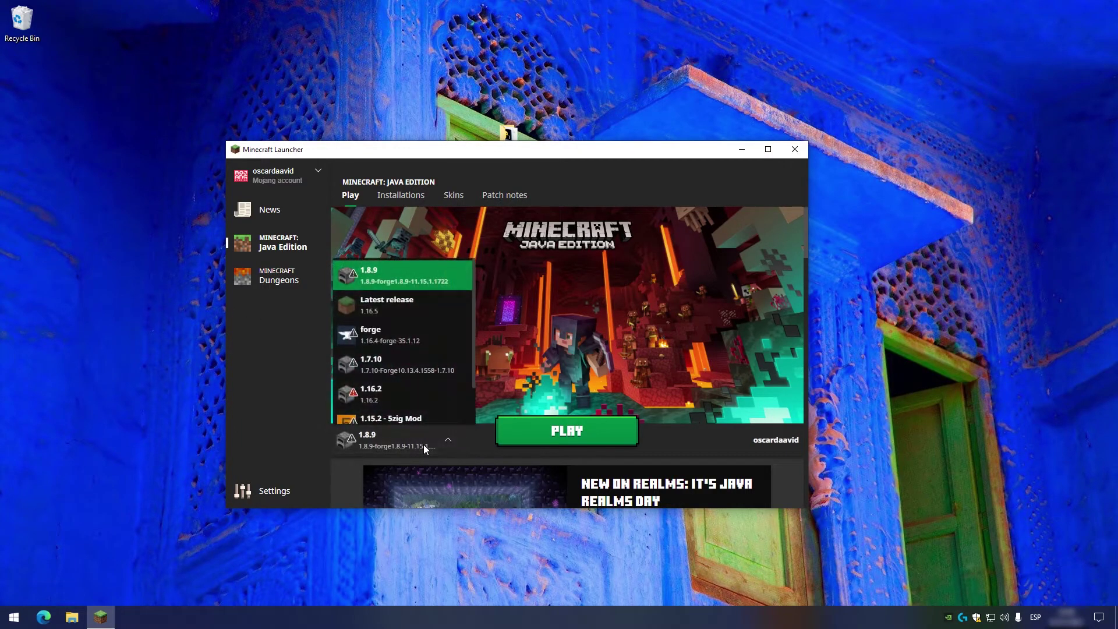
click(383, 270)
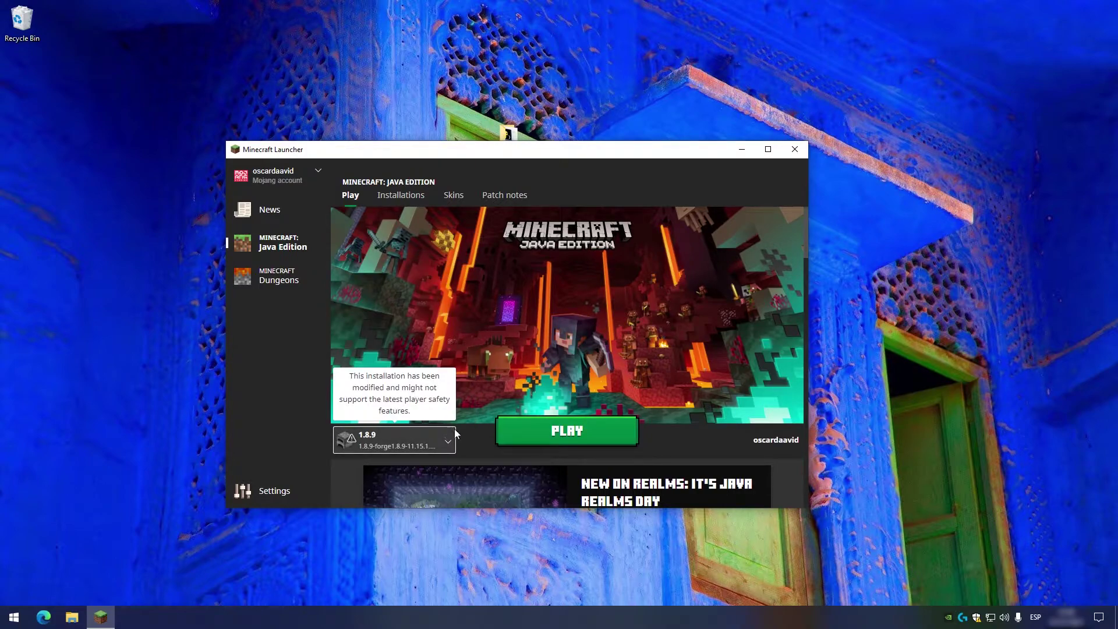
mouse_move(372, 452)
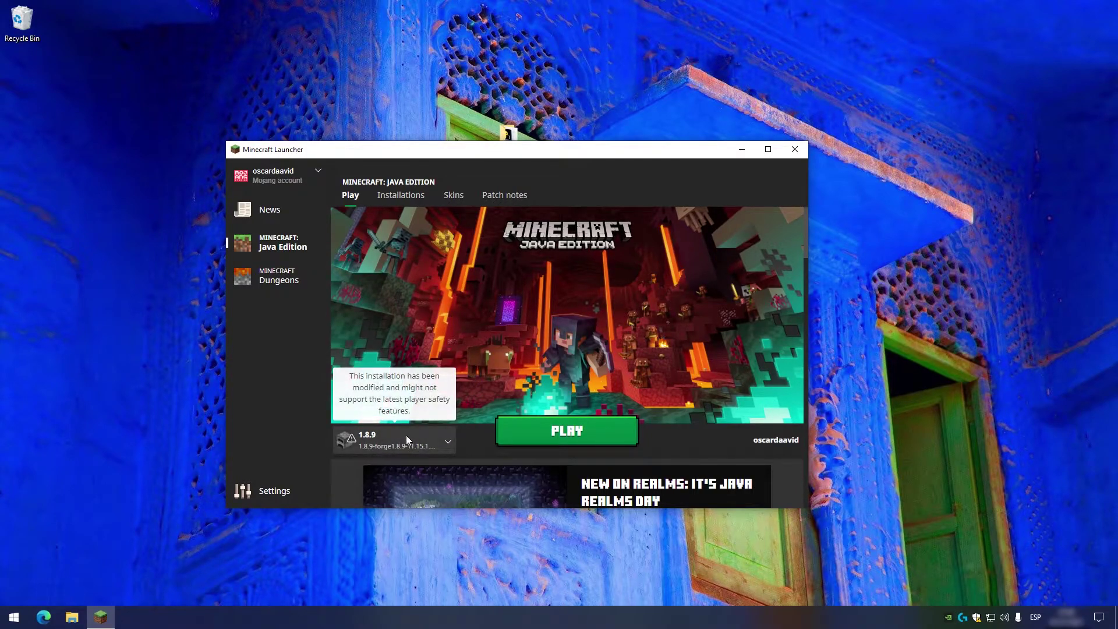
click(576, 430)
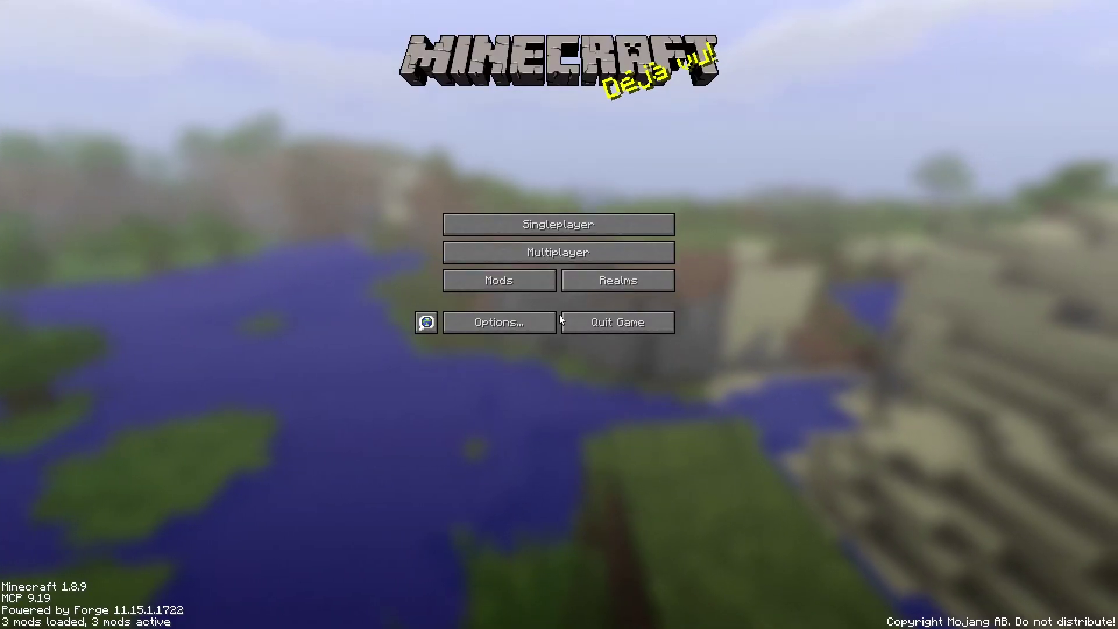
Step: Activate the prueba 1.8 new resource pack in the resource pack settings and return to the main menu
click(551, 322)
click(501, 276)
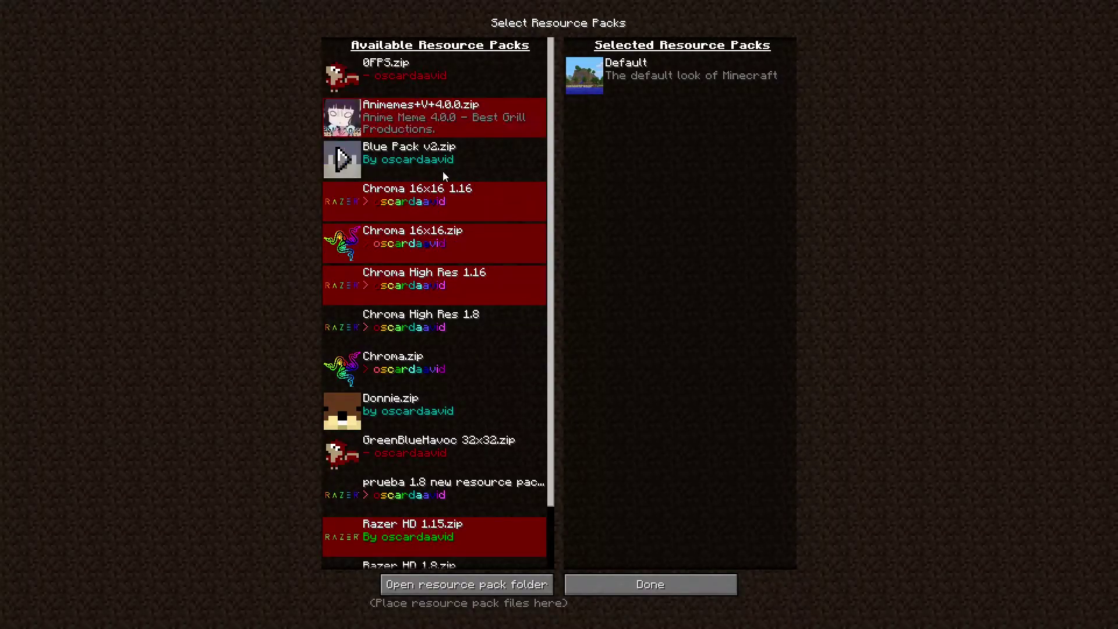
scroll(453, 330, down, 4)
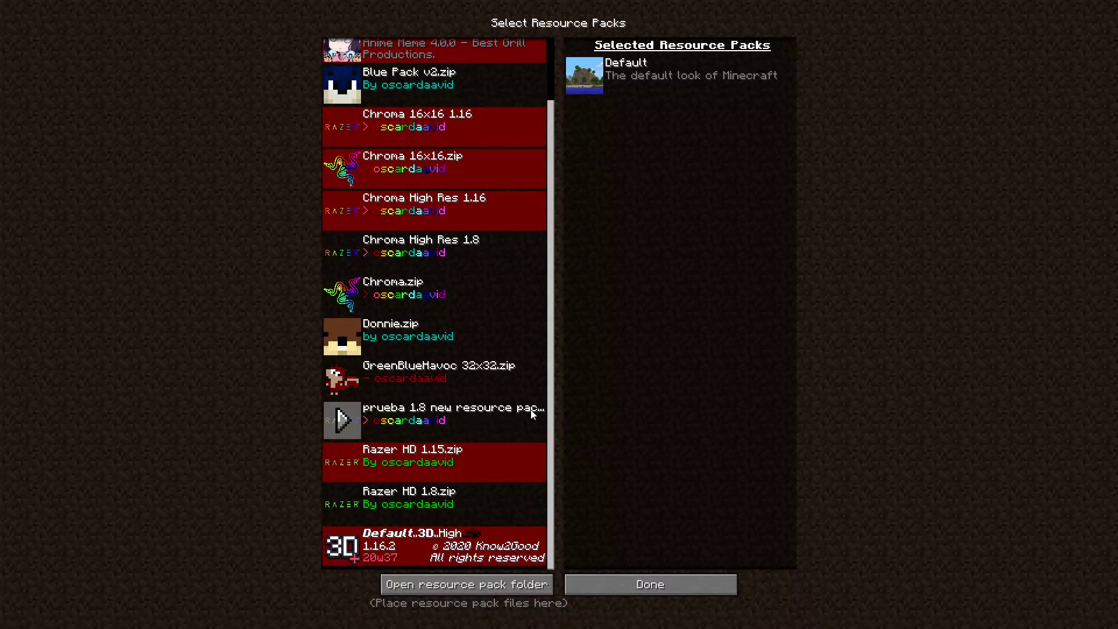
click(344, 420)
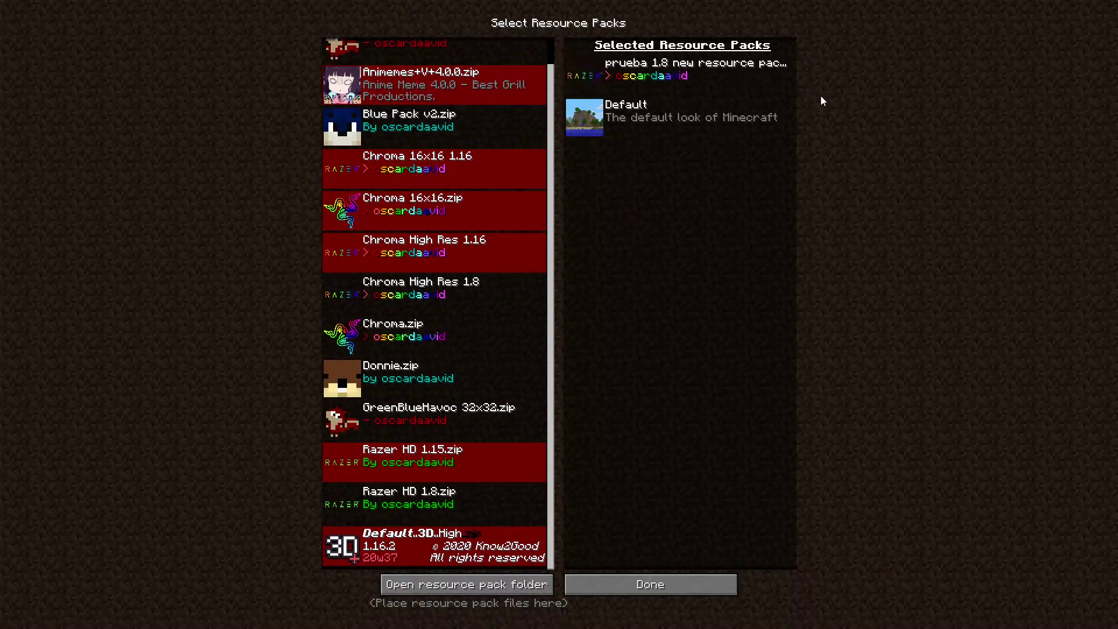
scroll(504, 145, up, 1)
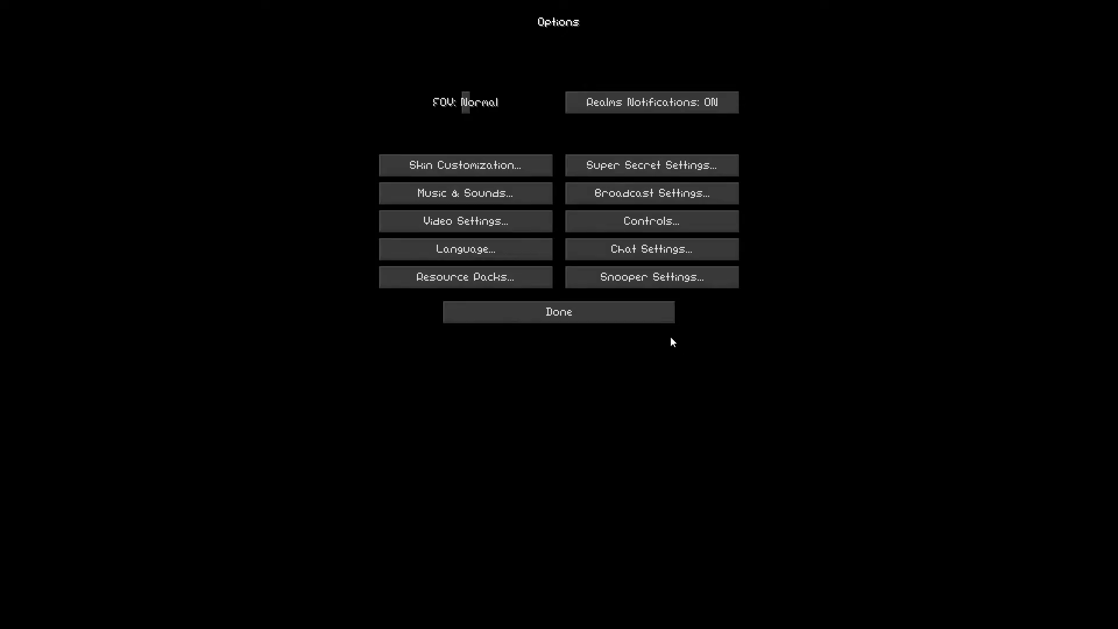
click(646, 319)
Step: Load the singleplayer world "[1.8] Desert View"
click(575, 260)
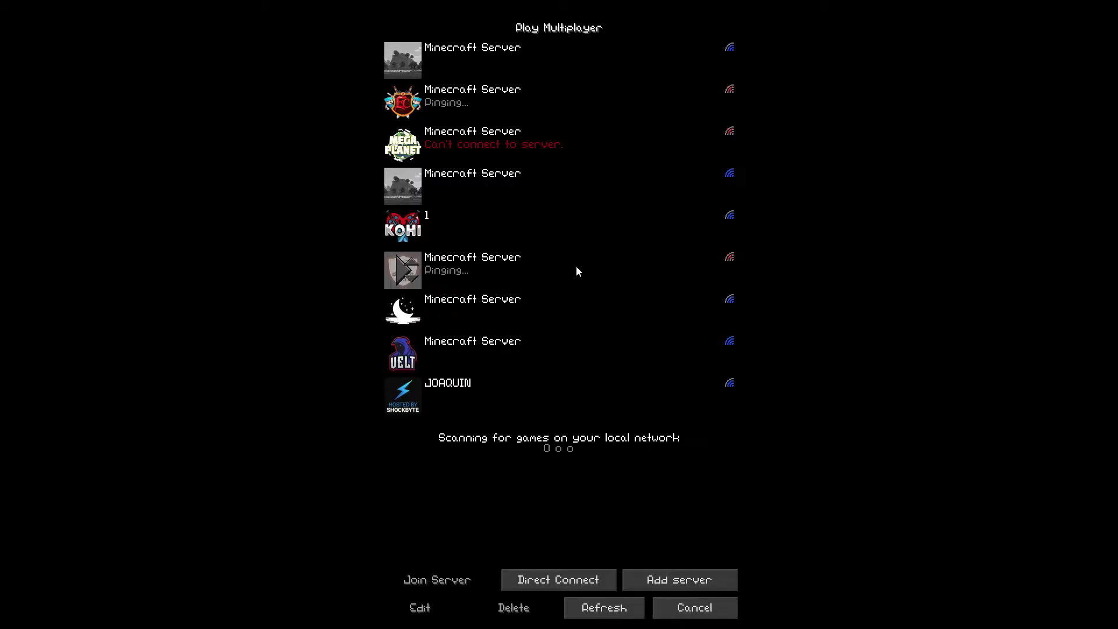
click(681, 605)
click(590, 221)
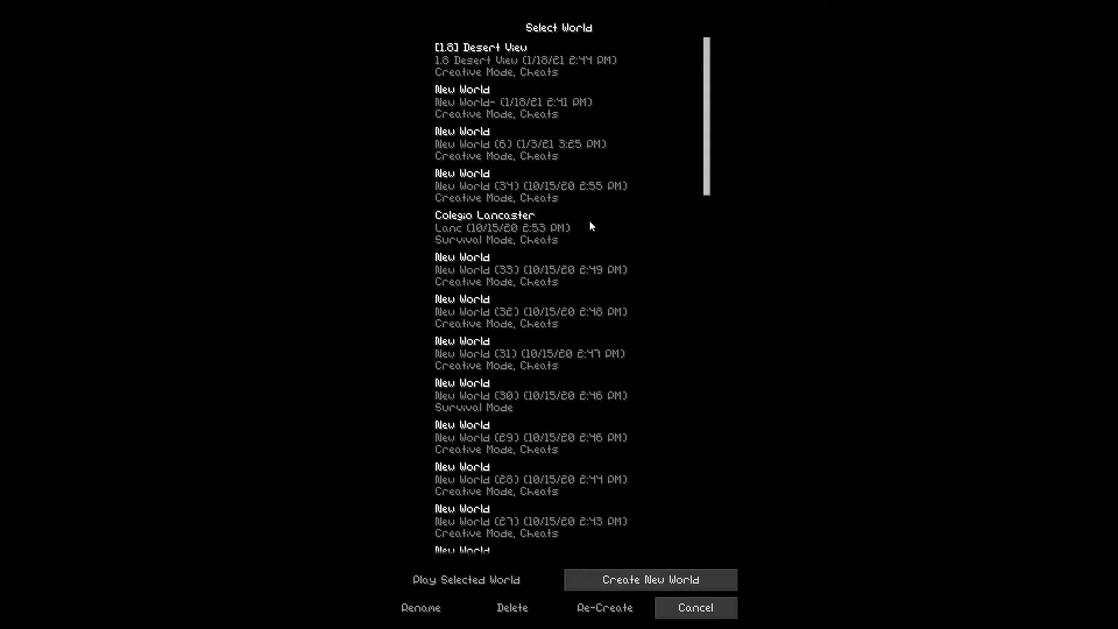
double_click(552, 66)
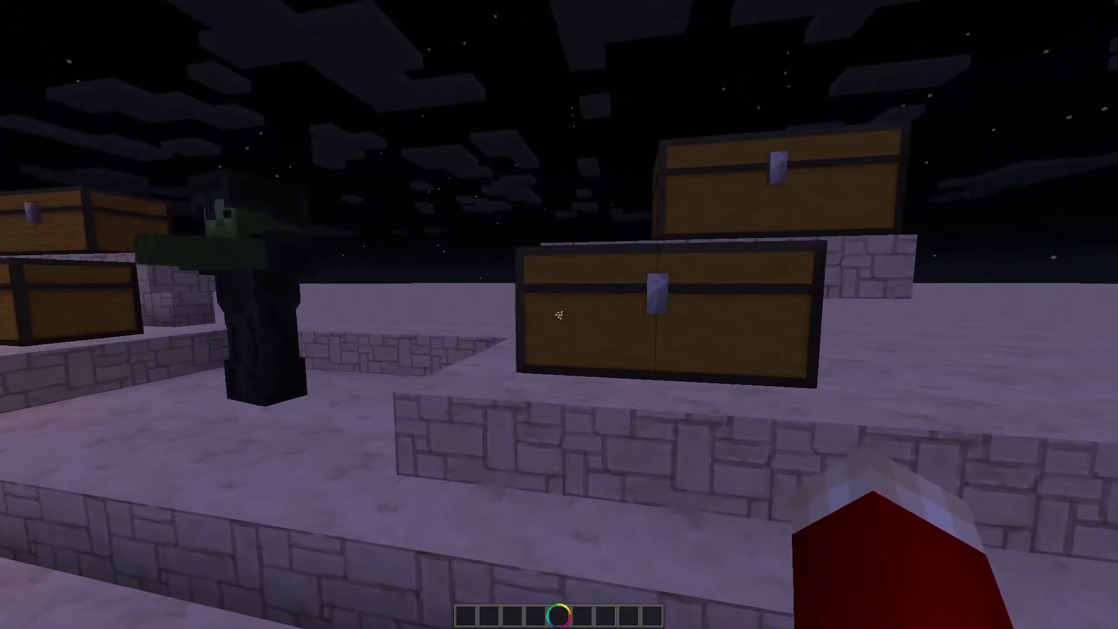
Step: Examine the item textures in the Materials and Miscellaneous chests
right_click(559, 314)
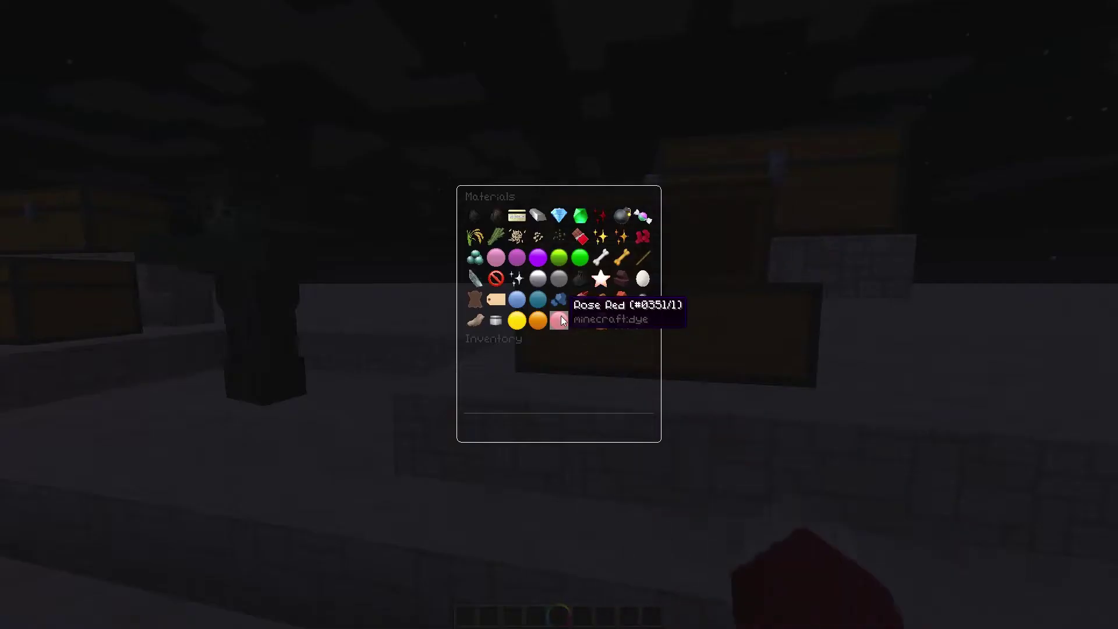
key(Escape)
right_click(559, 315)
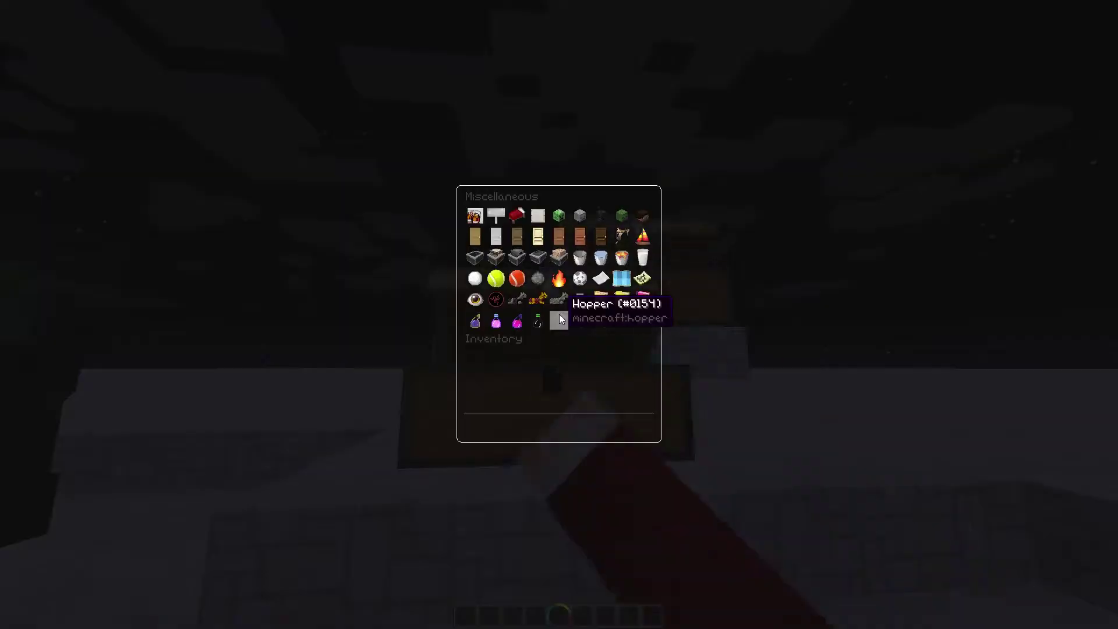
key(Escape)
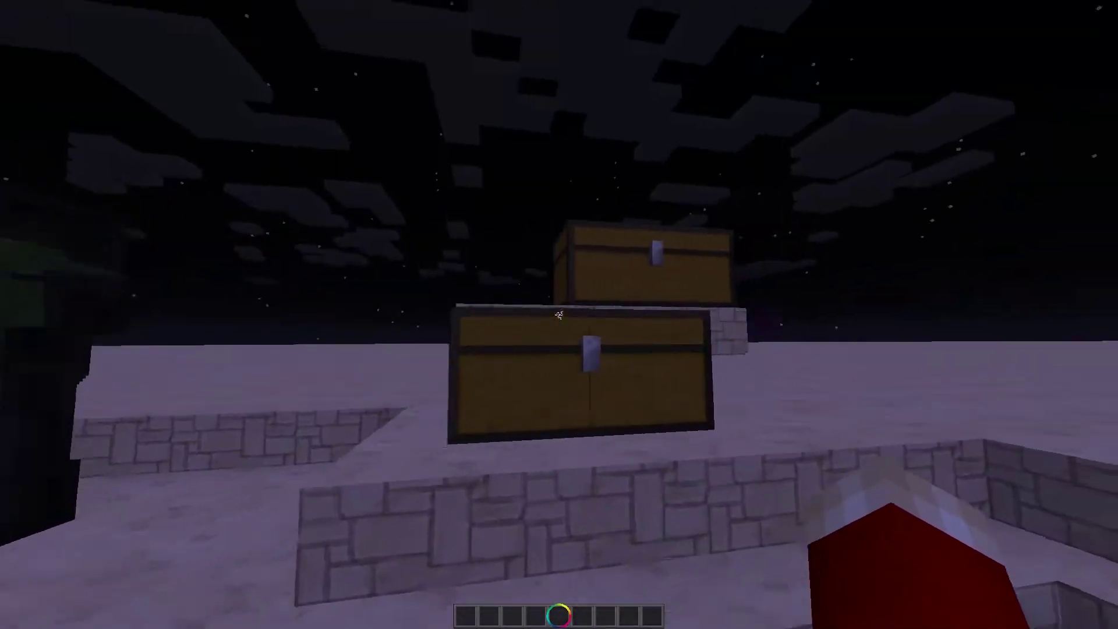
Step: Take the bed from the Miscellaneous chest into the hotbar
right_click(559, 314)
shift+click(518, 215)
key(Escape)
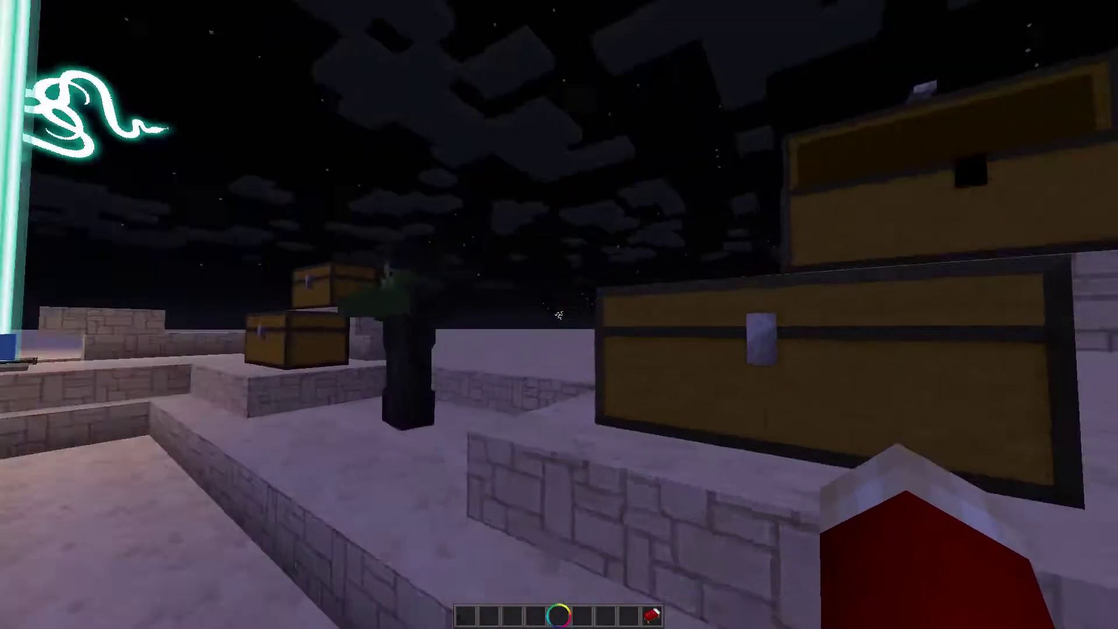
Step: Take the compass and the clock from the Gear chest into the hotbar
right_click(558, 314)
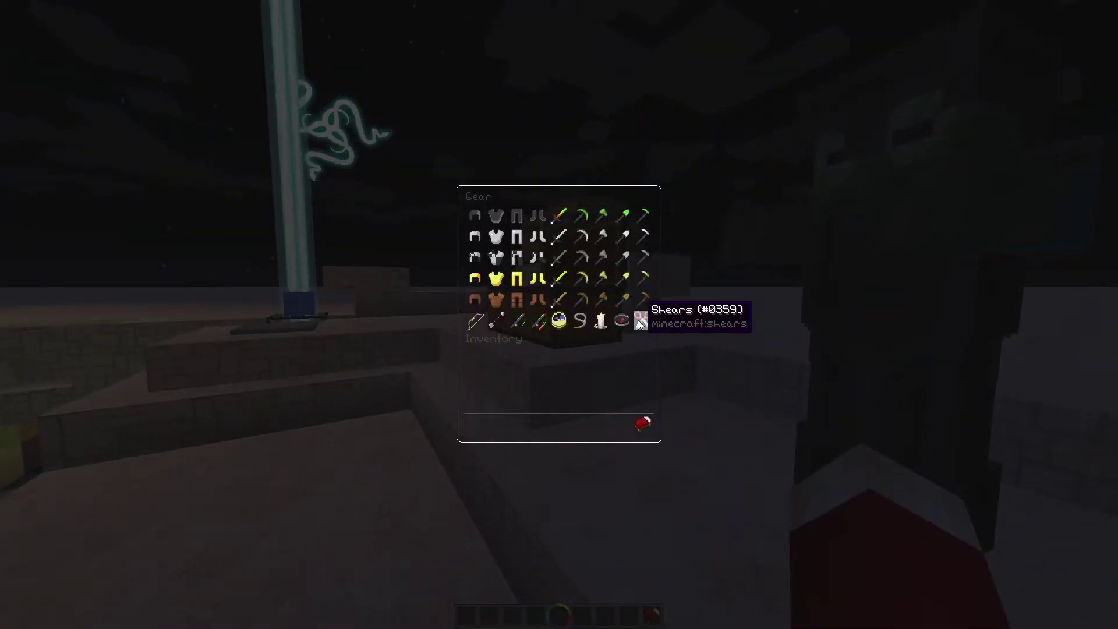
shift+click(620, 320)
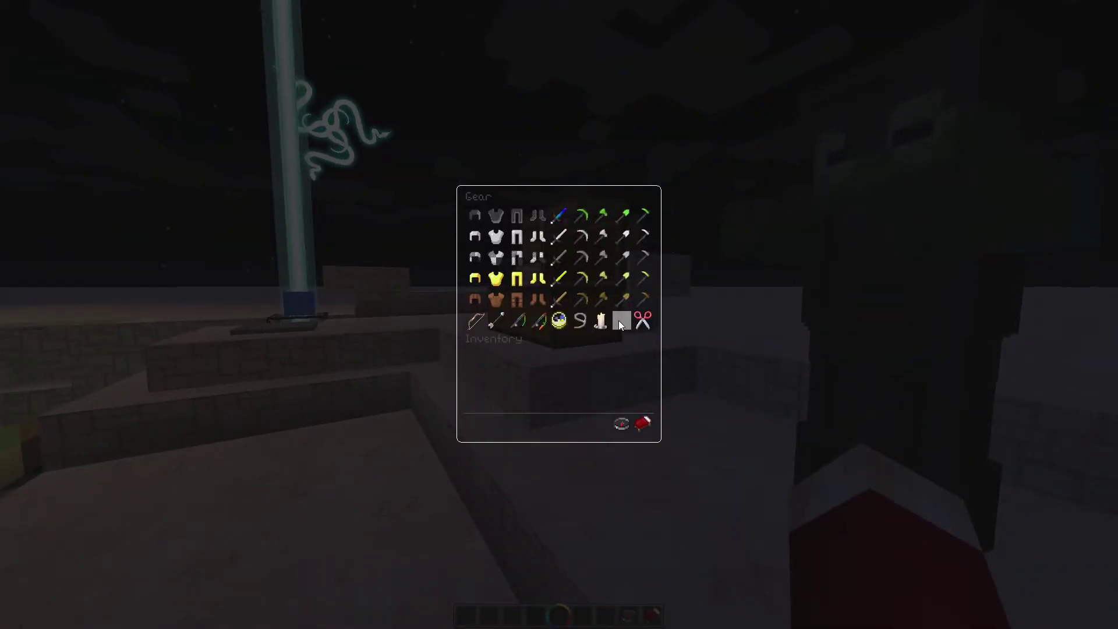
shift+click(560, 321)
key(Escape)
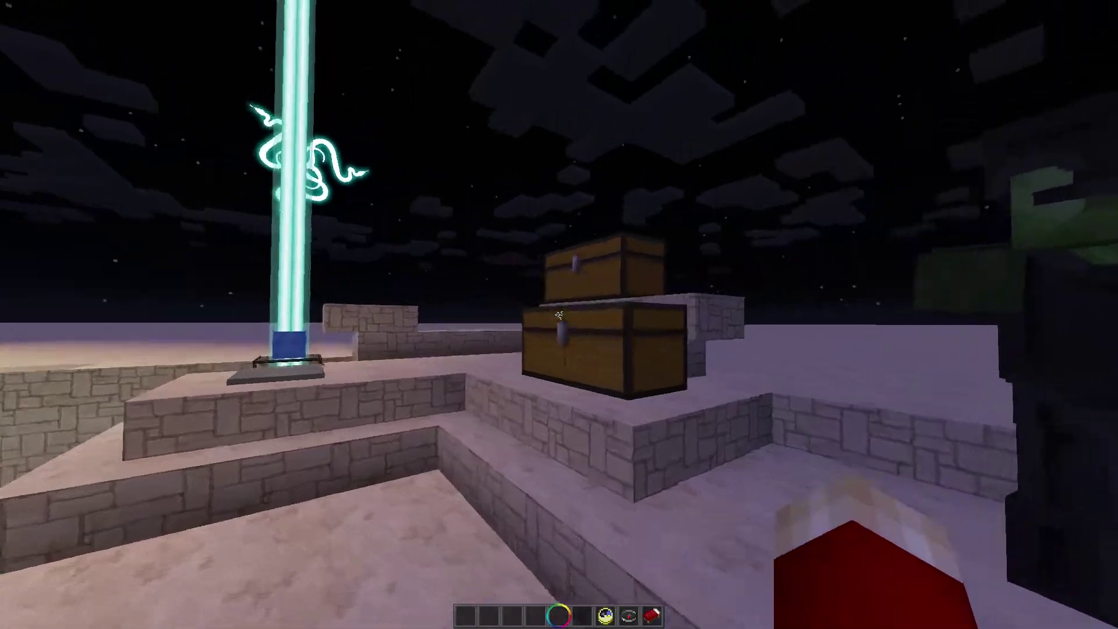
Step: Inspect the Food chest's item textures, then walk up to the blue-topped beacon and back to view its beam
right_click(559, 315)
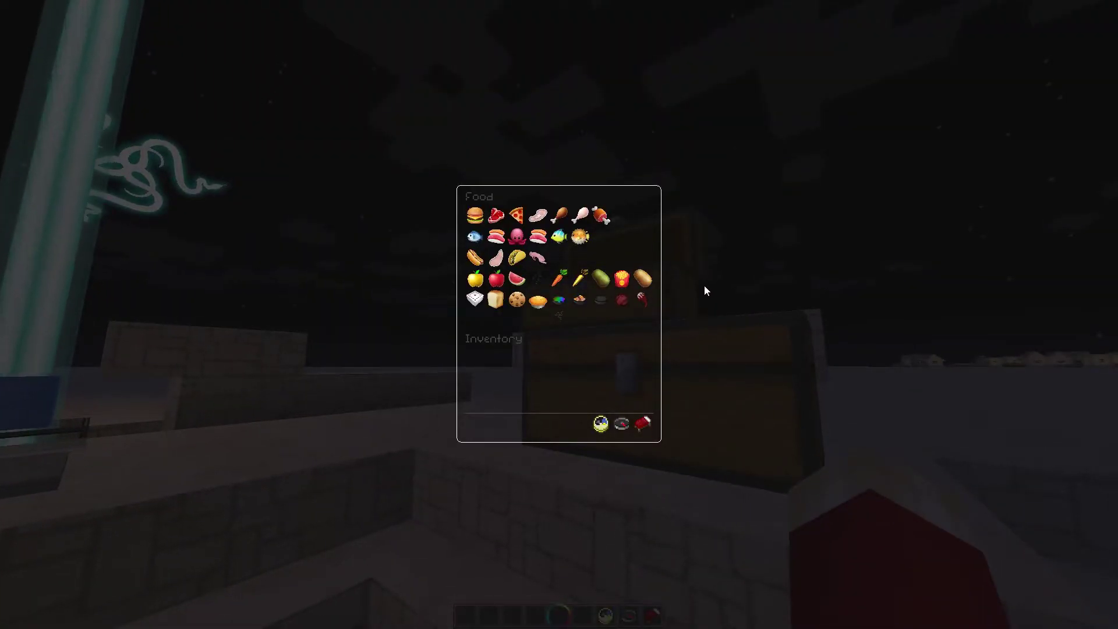
key(Escape)
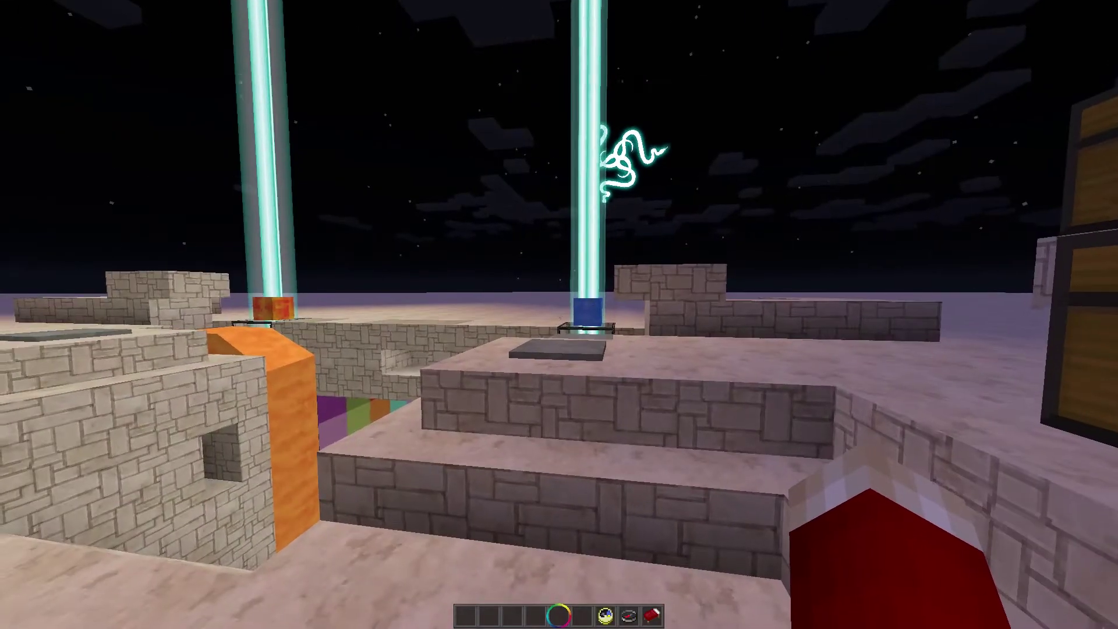
key(w)
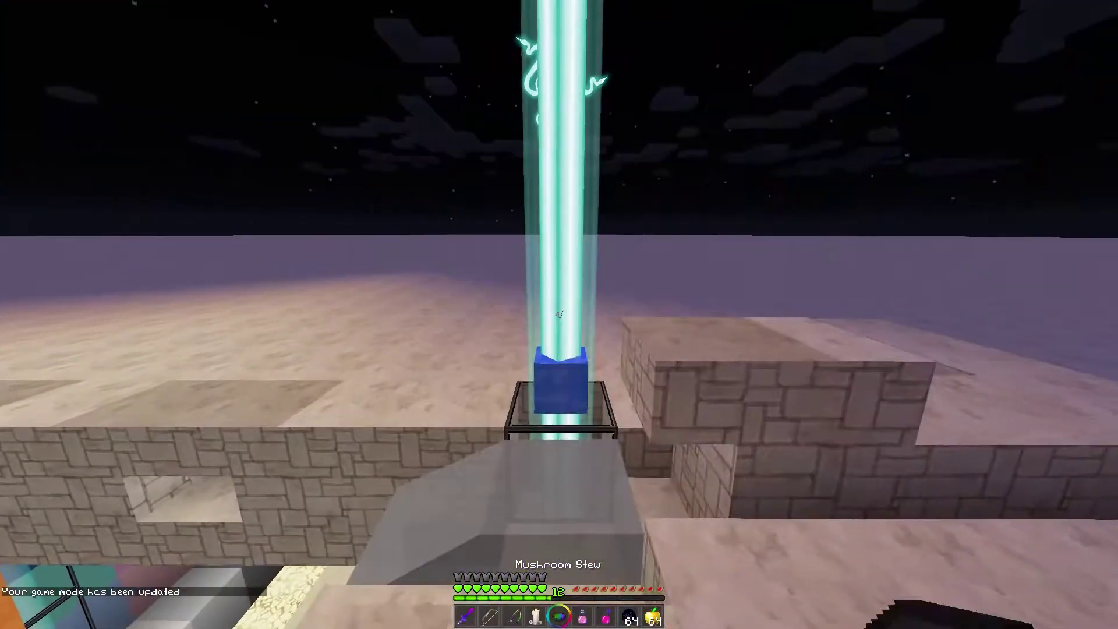
key(s)
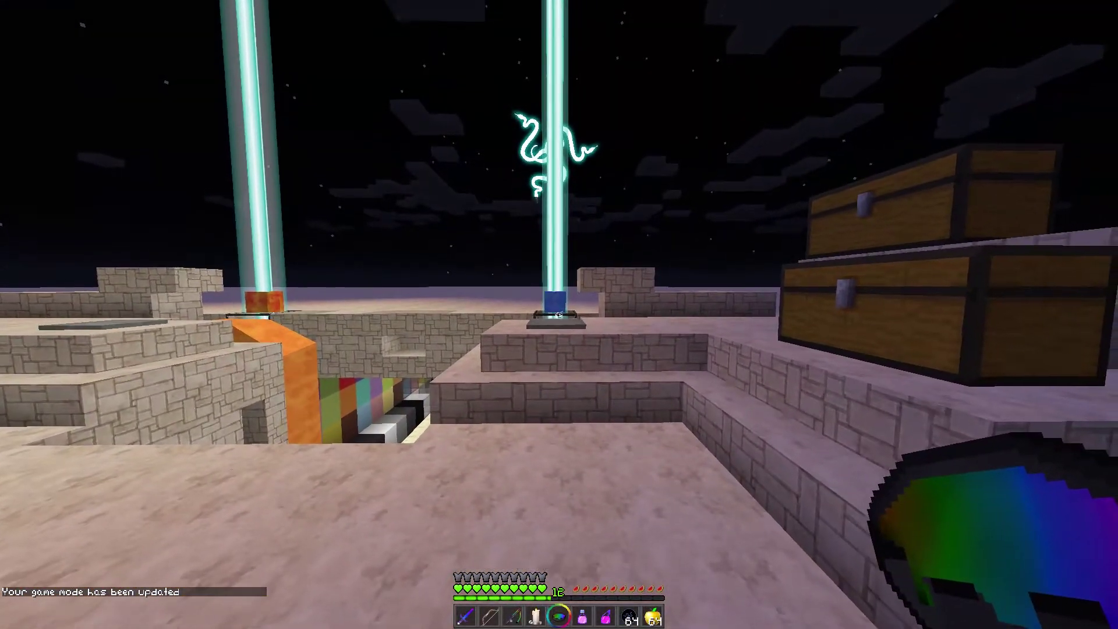
Step: Switch the held item away from the Mushroom Stew and back, and inspect the textures in the player inventory
scroll(559, 314, down, 1)
scroll(559, 315, up, 1)
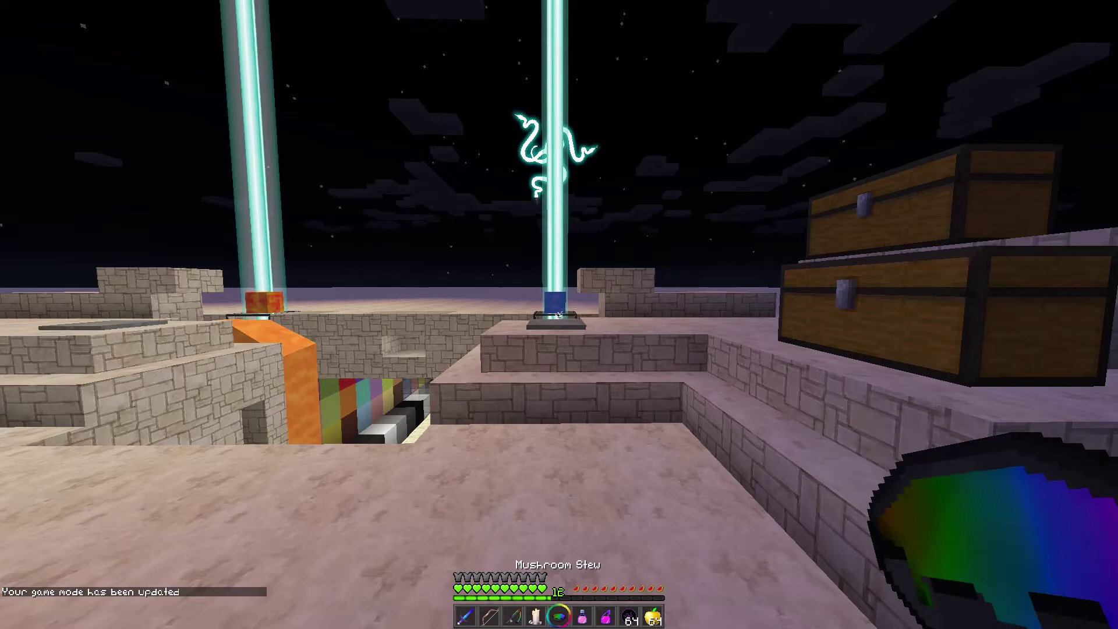
key(e)
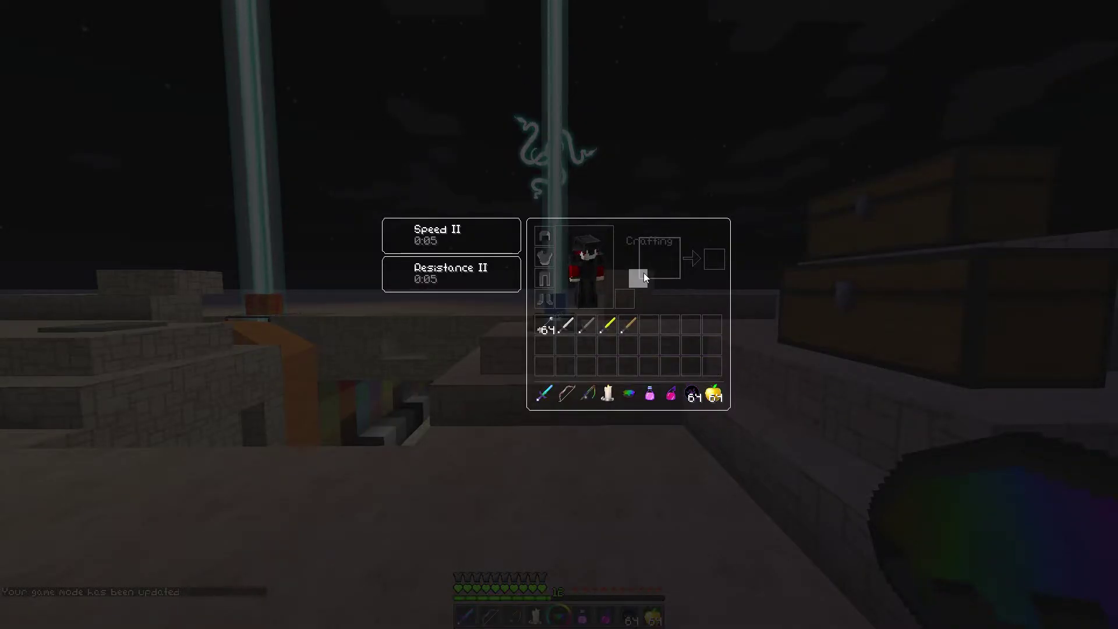
key(e)
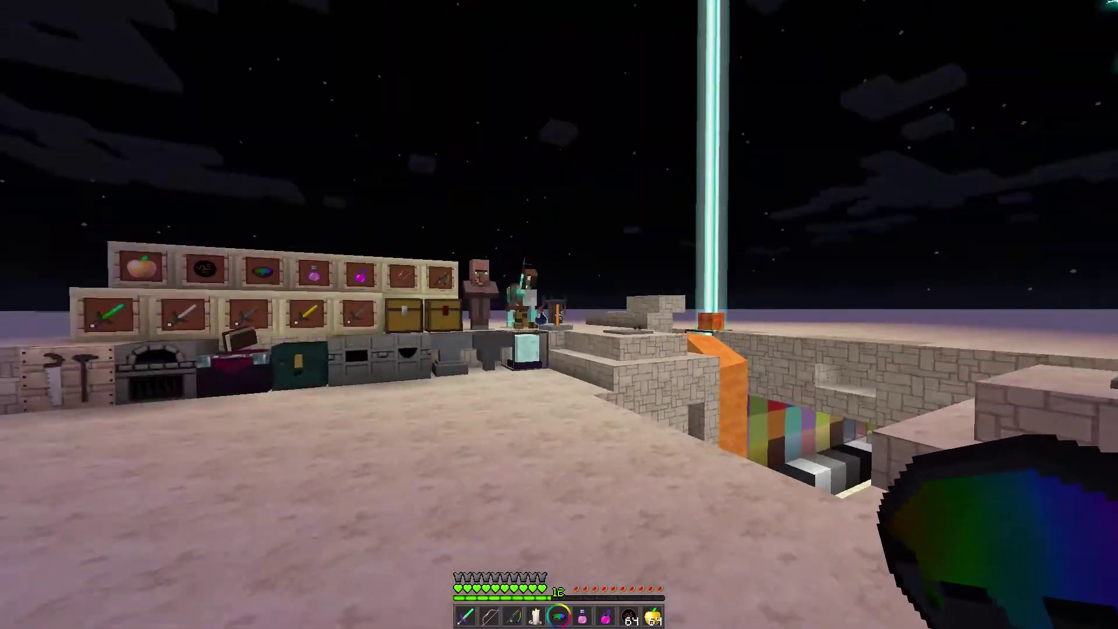
Step: Hold the sword from the first hotbar slot, check the Farmer villager's trade window and view the mounted horse's inventory
key(1)
right_click(559, 314)
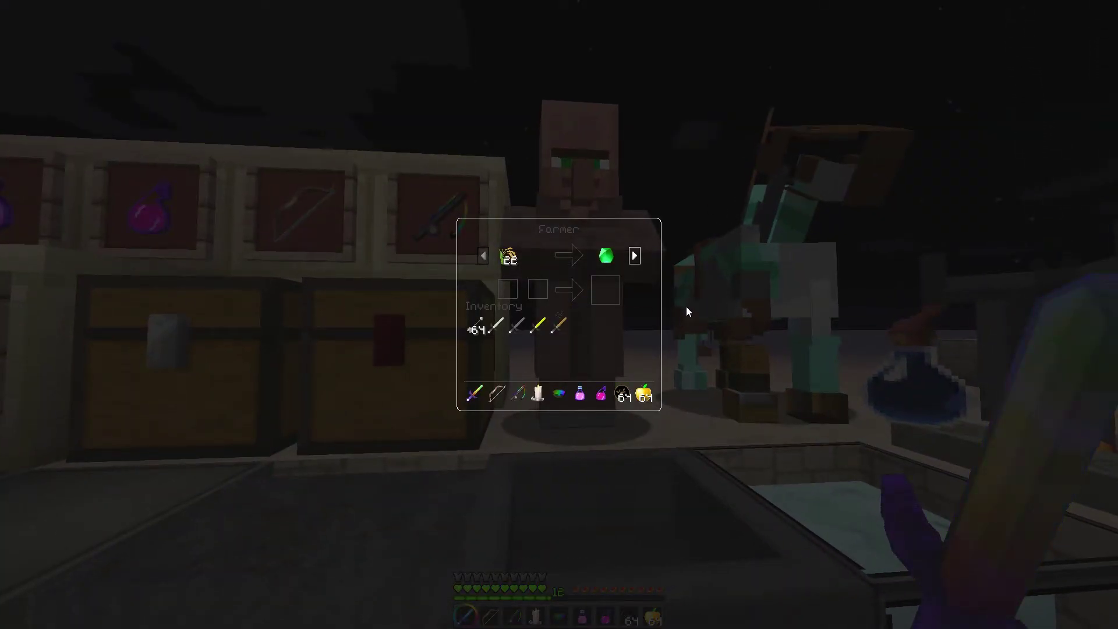
key(Escape)
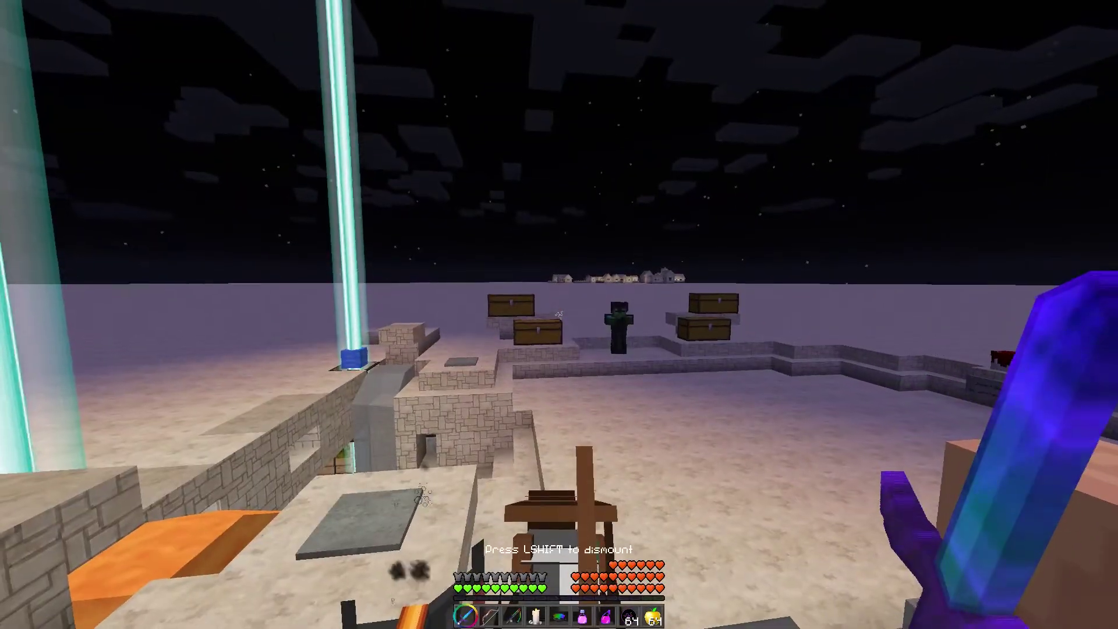
key(e)
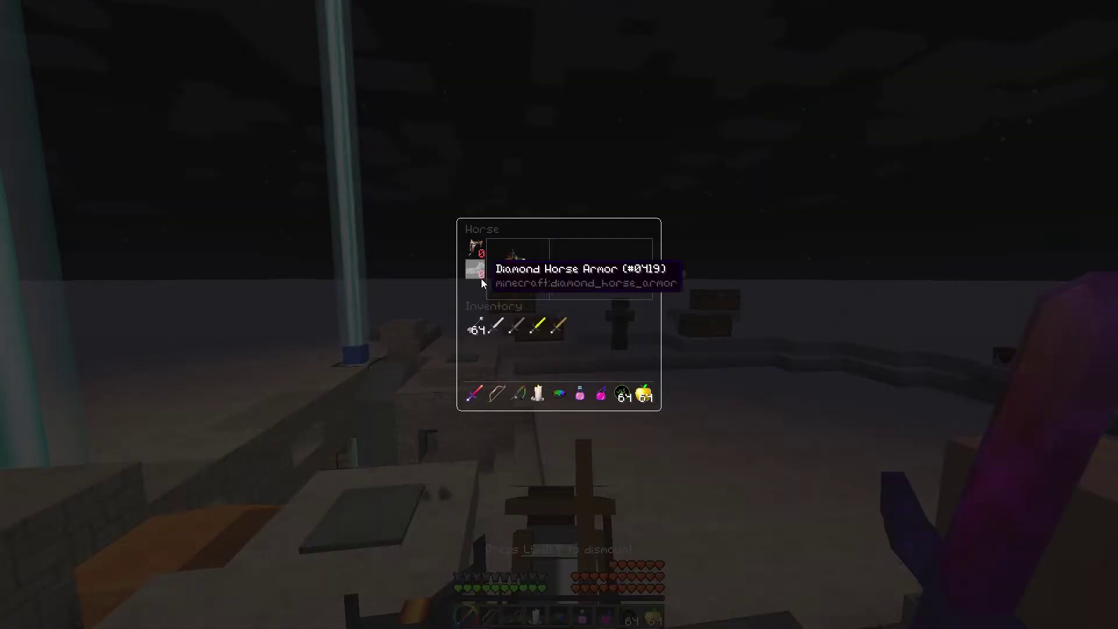